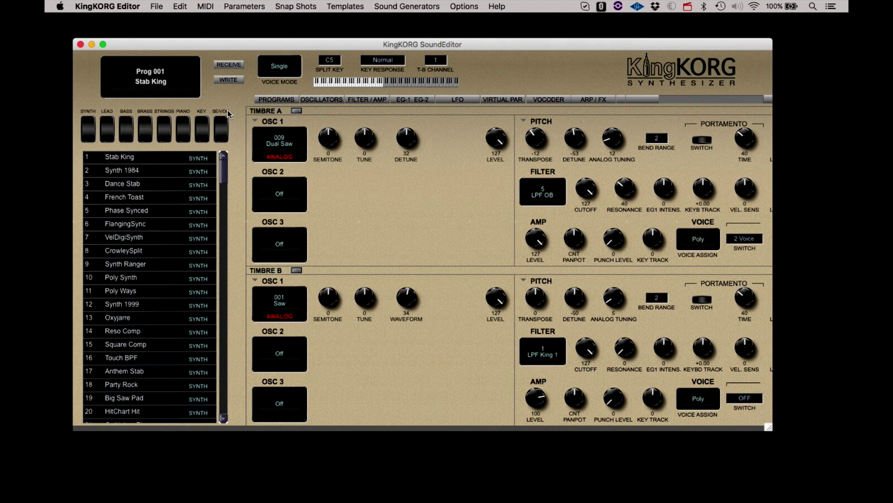
Keep scroll-down-to-increase, set knobs to Circular, and turn Timbre B OSC 1 Waveform to 29
left_click(122, 7)
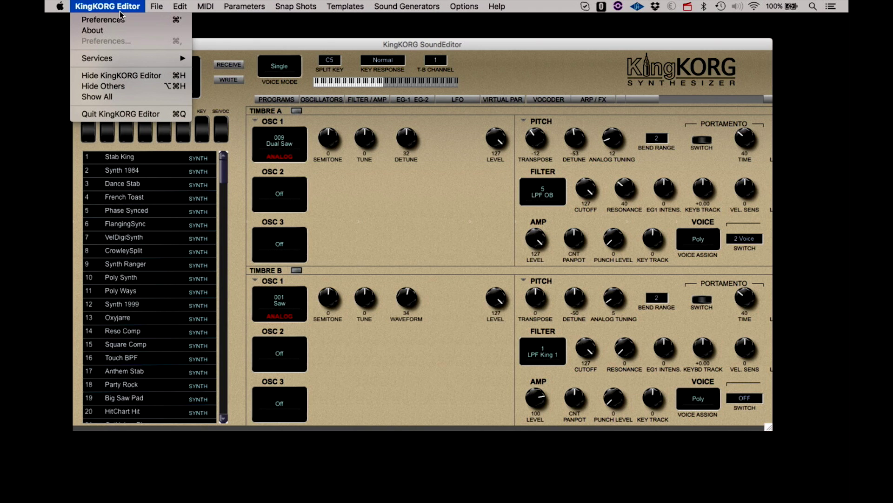
left_click(120, 21)
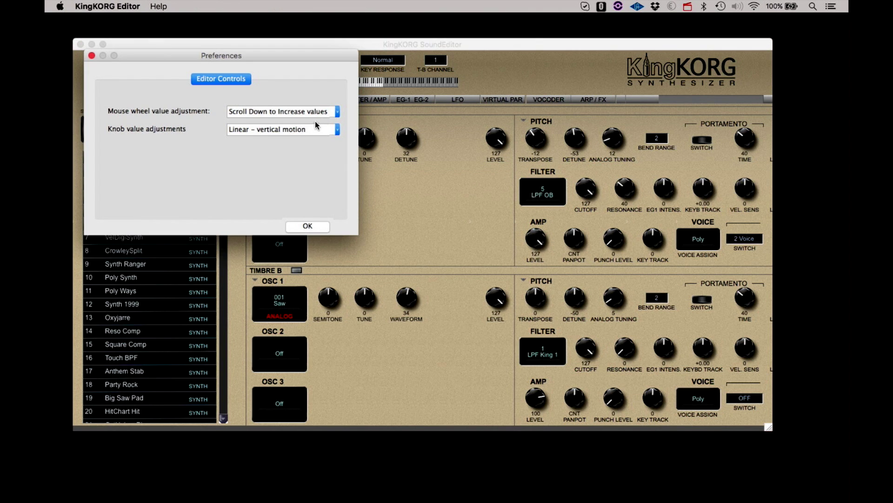
left_click(338, 111)
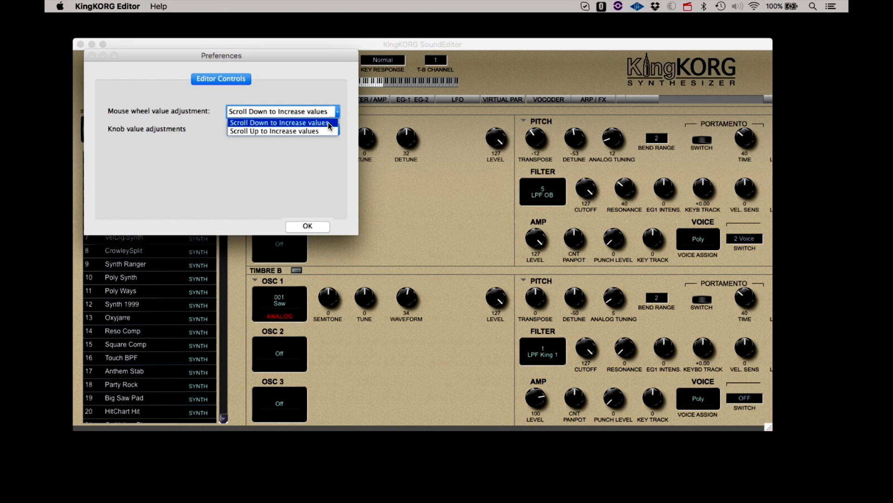
left_click(328, 122)
left_click(338, 129)
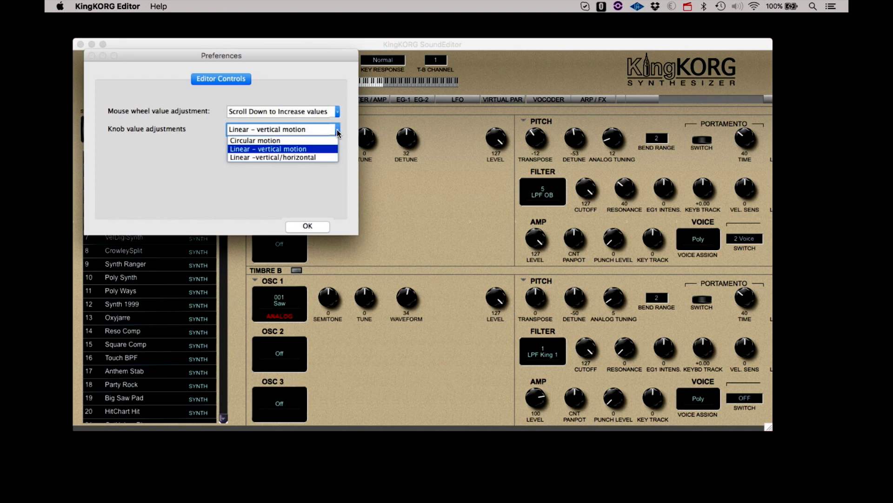
left_click(266, 141)
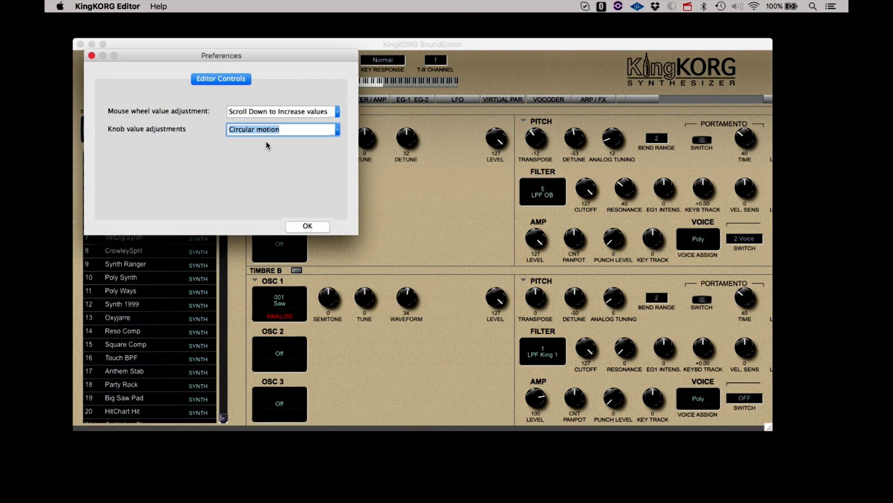
left_click(307, 227)
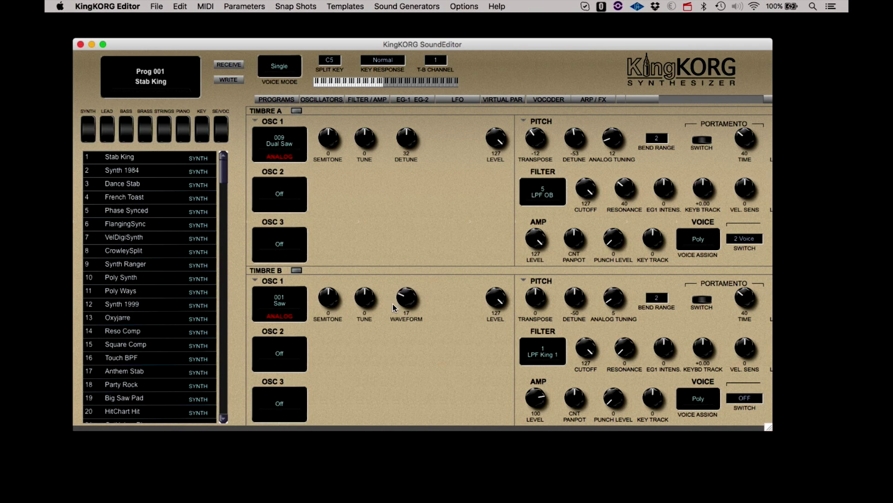
left_click_drag(426, 319, 398, 277)
Switch knobs to Linear vertical and test the Waveform knob at 63, 22, then 42
left_click(115, 6)
left_click(118, 20)
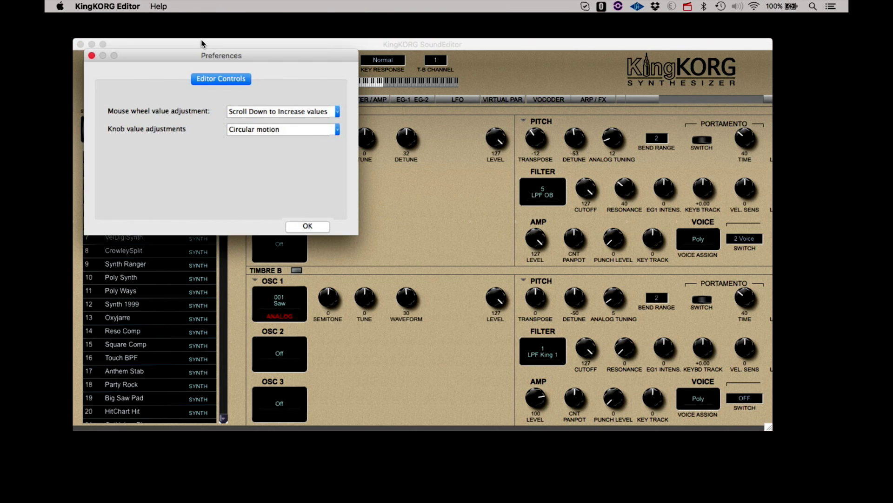
left_click(337, 130)
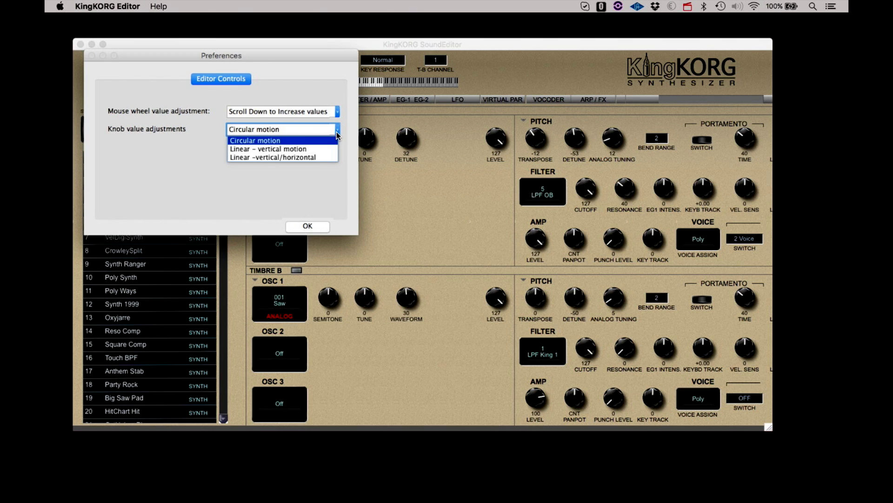
left_click(304, 138)
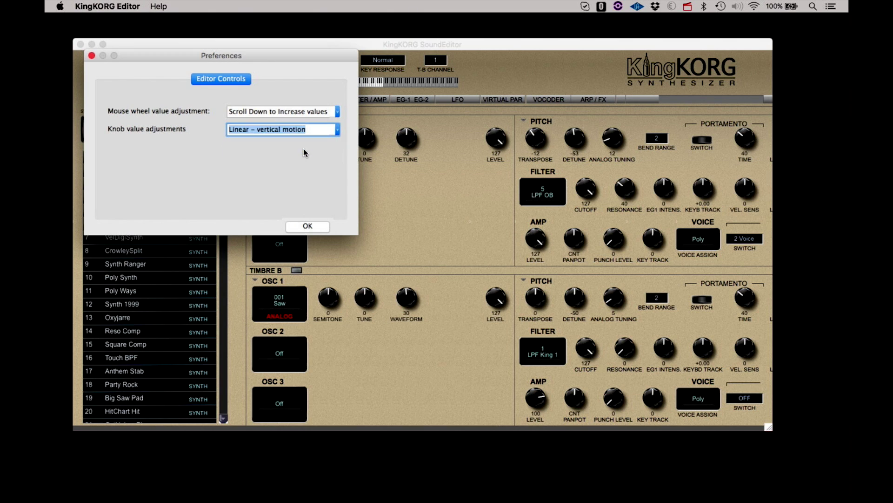
left_click(307, 227)
left_click_drag(404, 287, 407, 250)
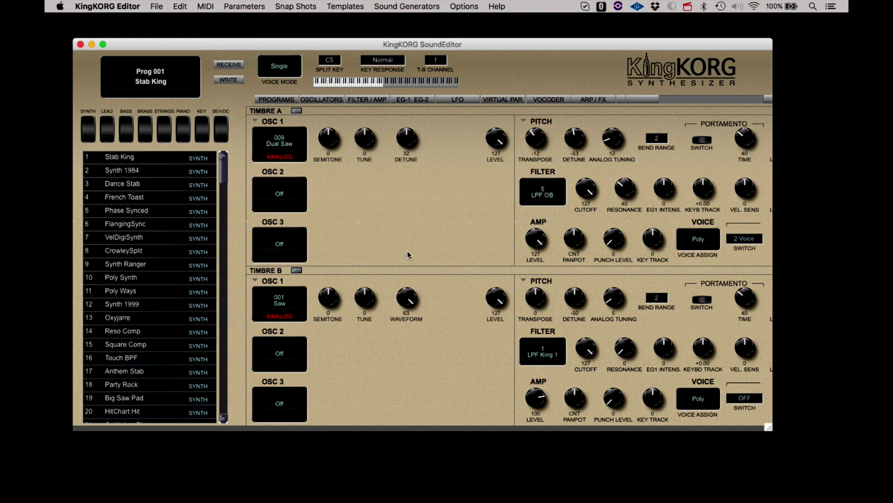
left_click_drag(407, 314, 405, 243)
left_click_drag(407, 306, 361, 274)
Switch knobs to Linear vertical/horizontal and set Timbre B OSC 1 Waveform to 27
left_click(125, 7)
left_click(121, 18)
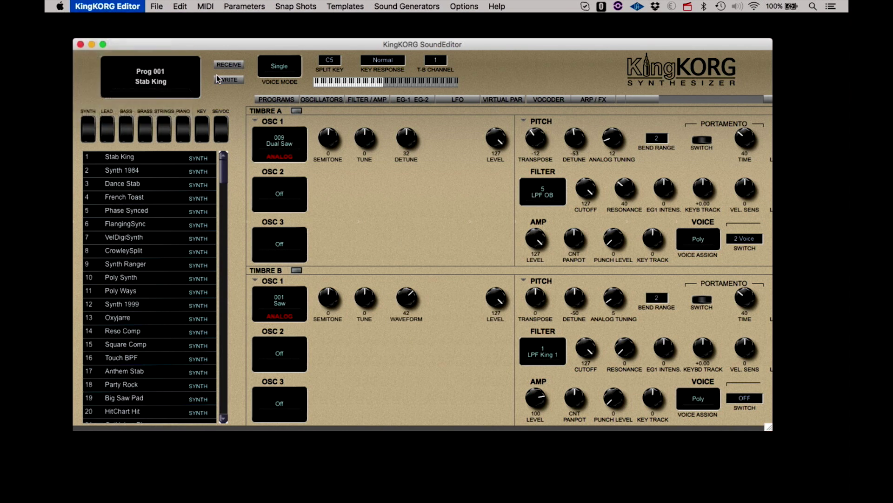
left_click(321, 129)
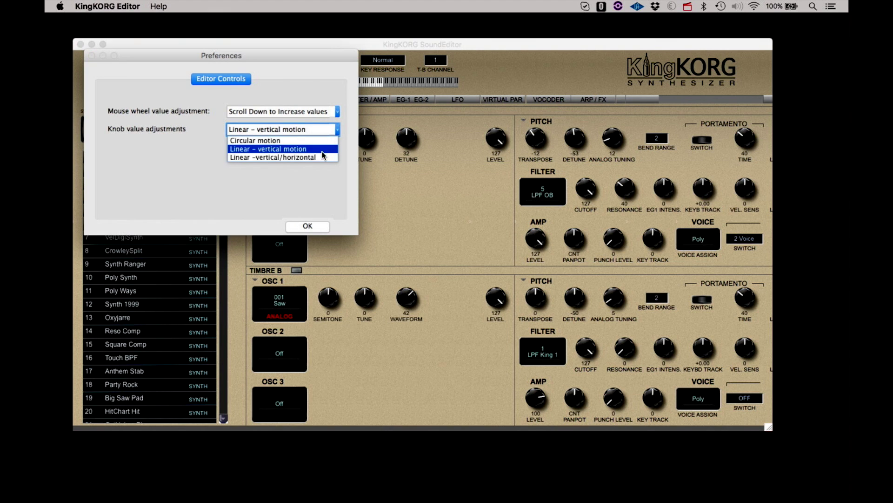
left_click(312, 158)
left_click(311, 226)
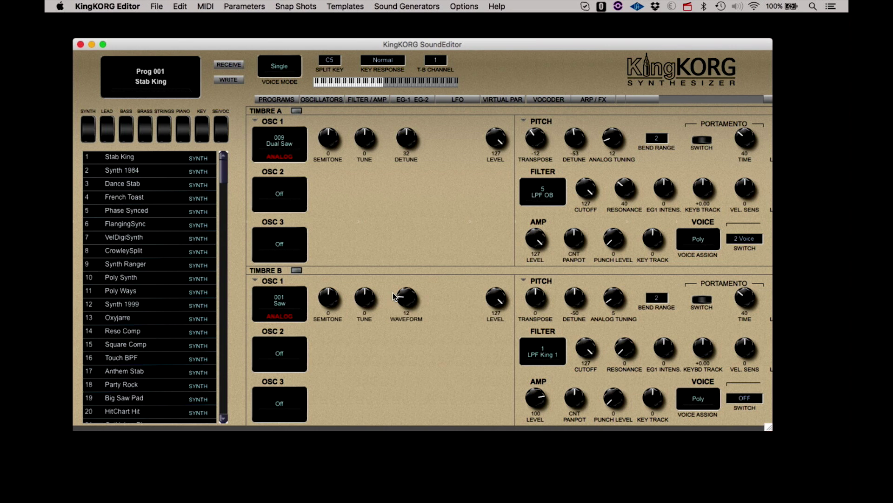
left_click_drag(393, 292, 408, 267)
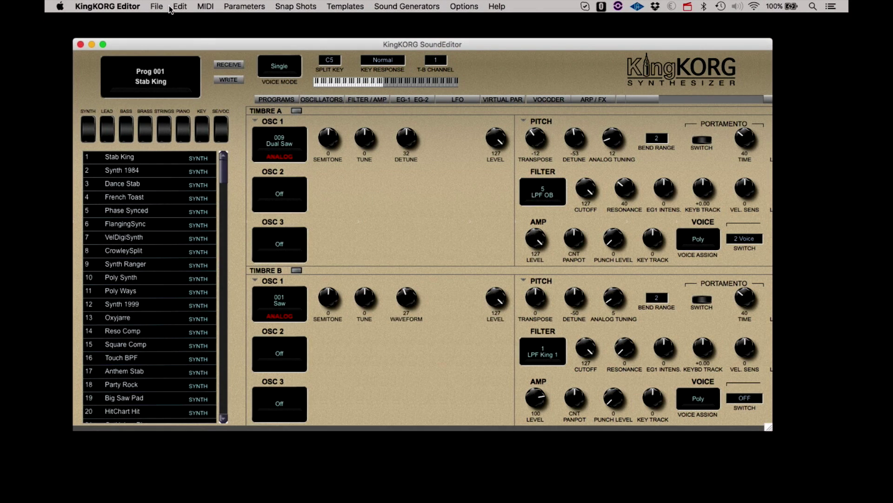
Save the KingKORG data as a file named 'test'
left_click(158, 6)
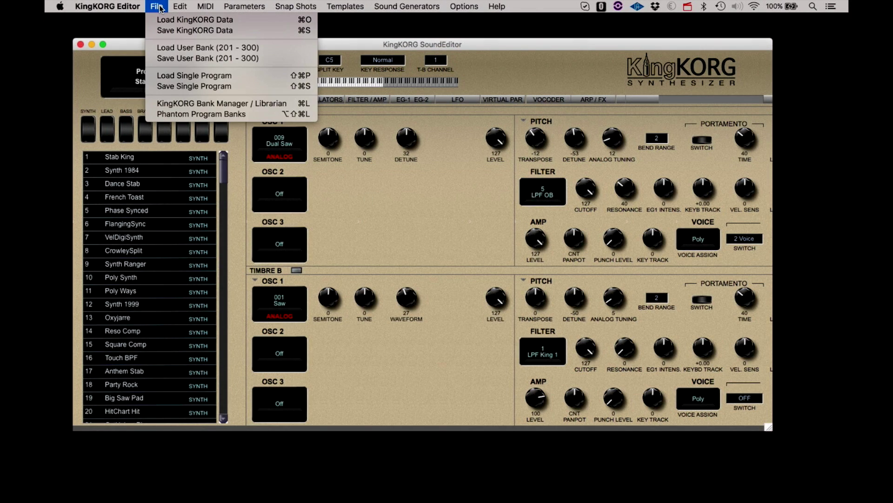
left_click(162, 30)
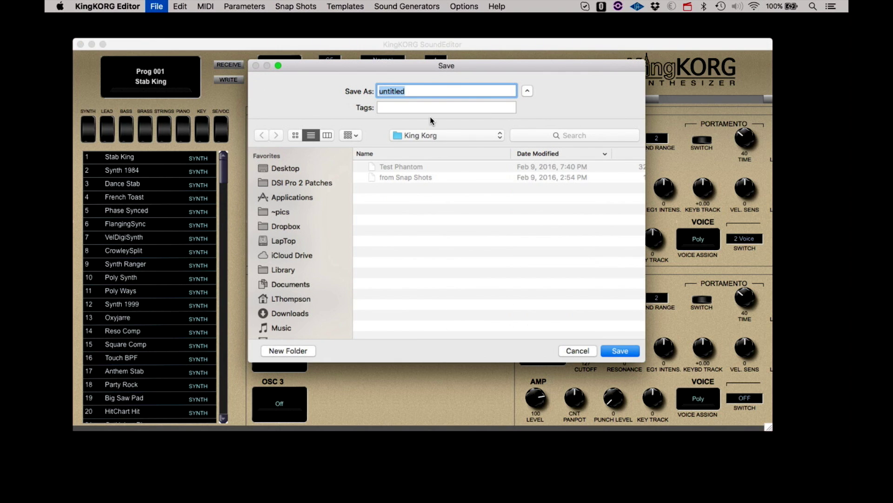
type("test")
left_click(618, 350)
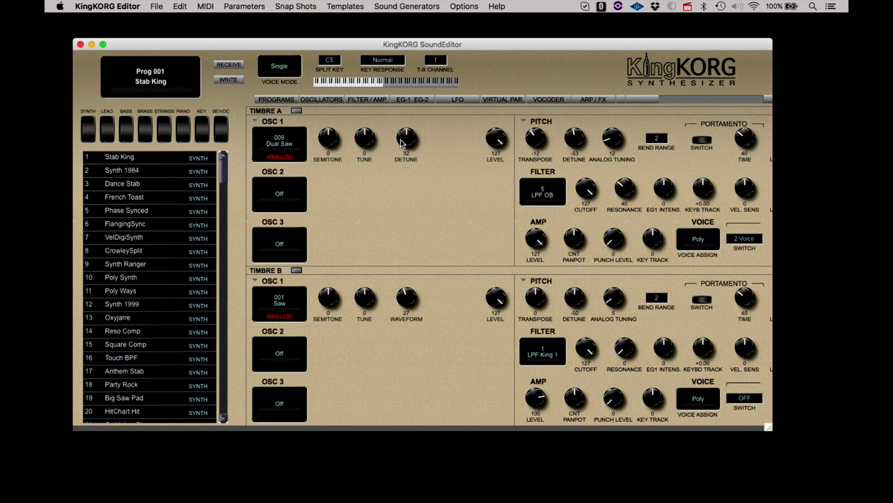
Start loading KingKORG data, browse to Desktop > King Korg, then cancel
left_click(158, 7)
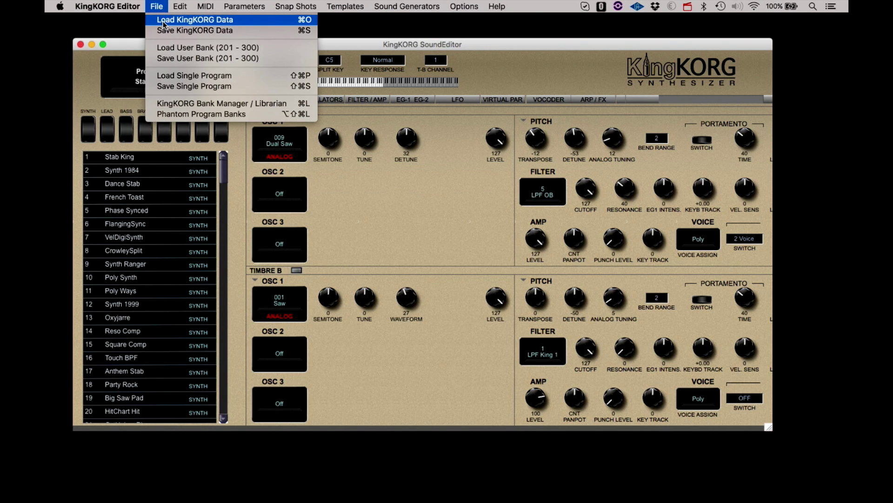
left_click(163, 21)
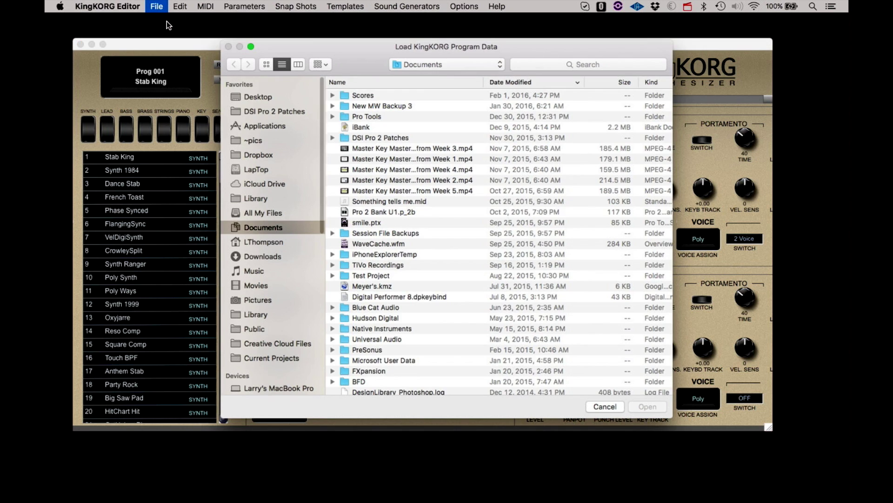
left_click(259, 98)
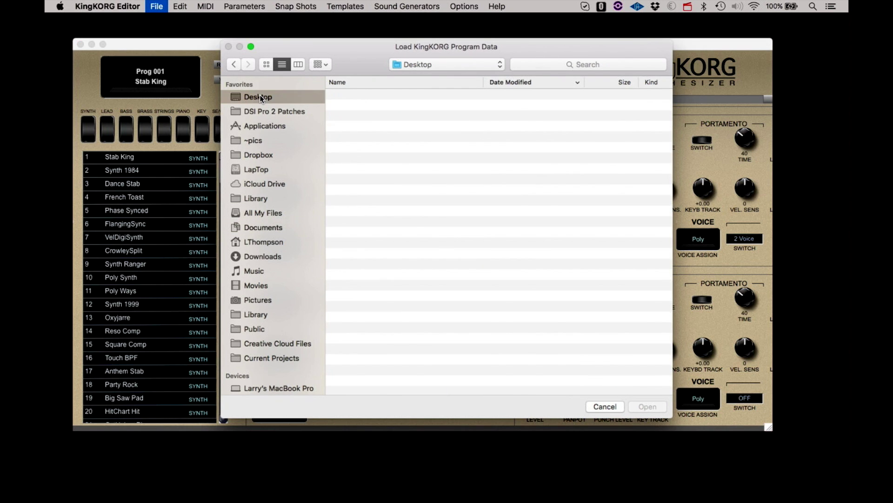
left_click(365, 97)
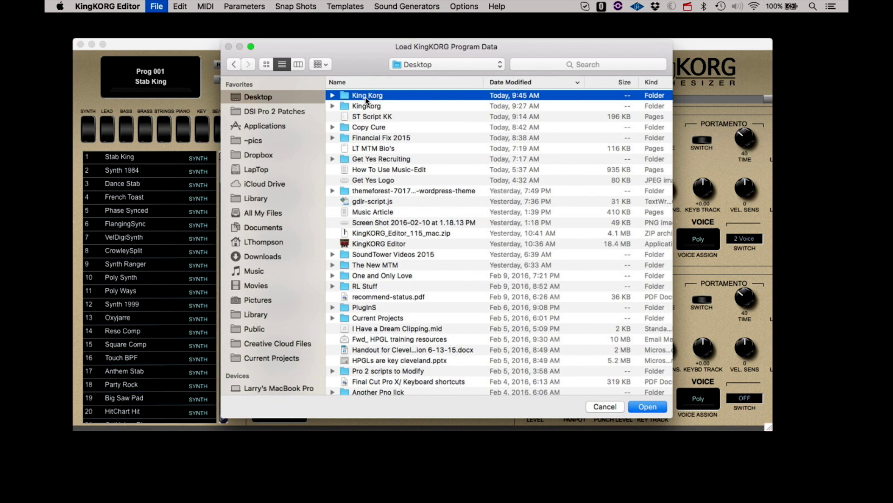
double_click(349, 97)
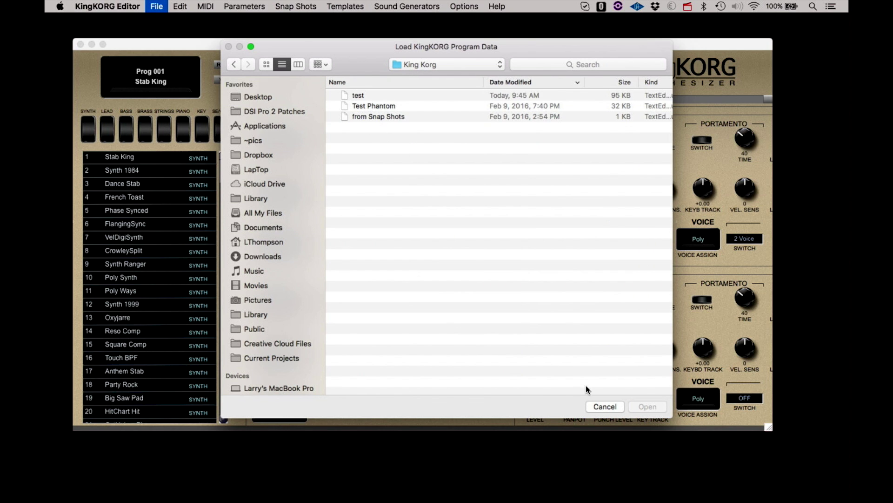
left_click(599, 405)
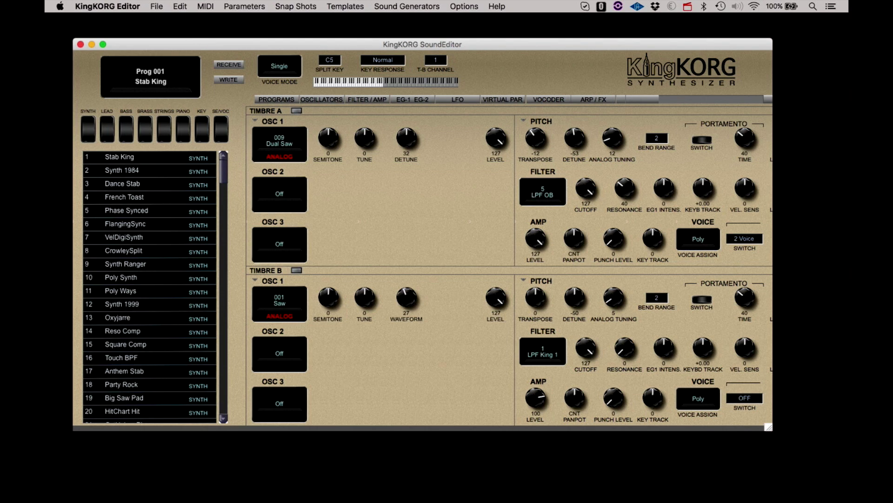
Return from Pro Tools to the editor and save the KingKORG data as 'Test 2'
key("super+Tab")
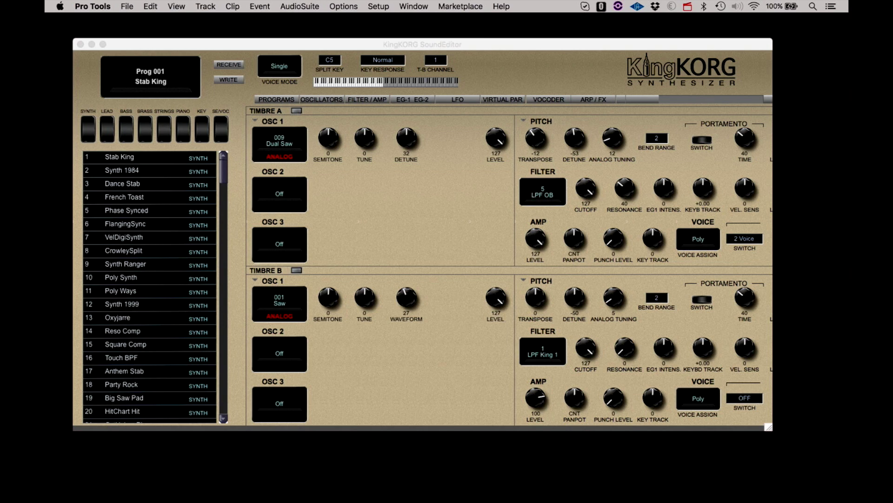
left_click(413, 219)
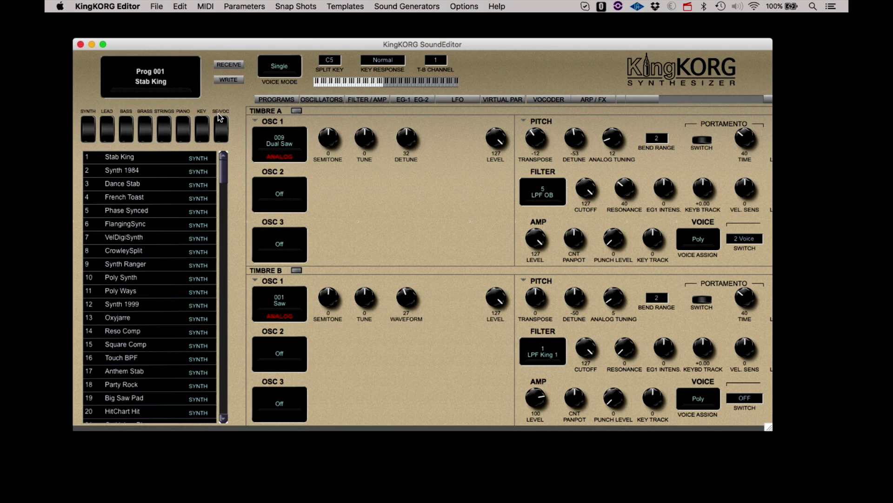
left_click(161, 9)
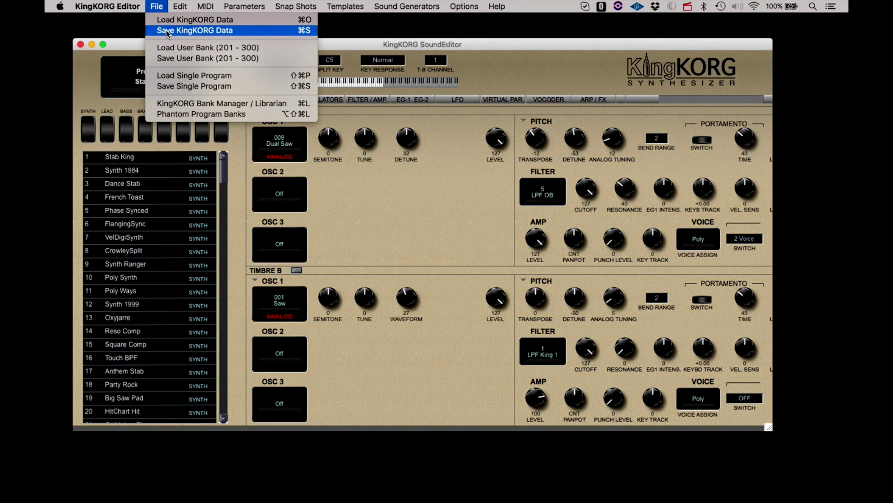
left_click(166, 30)
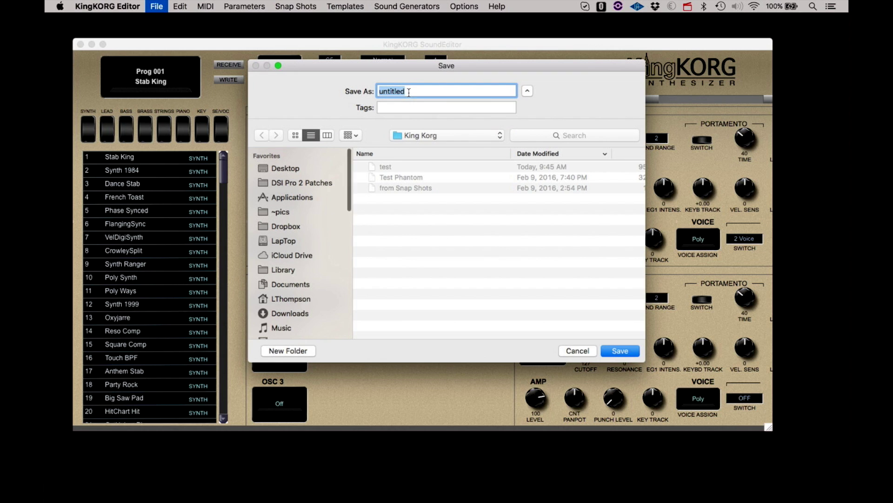
type("Test")
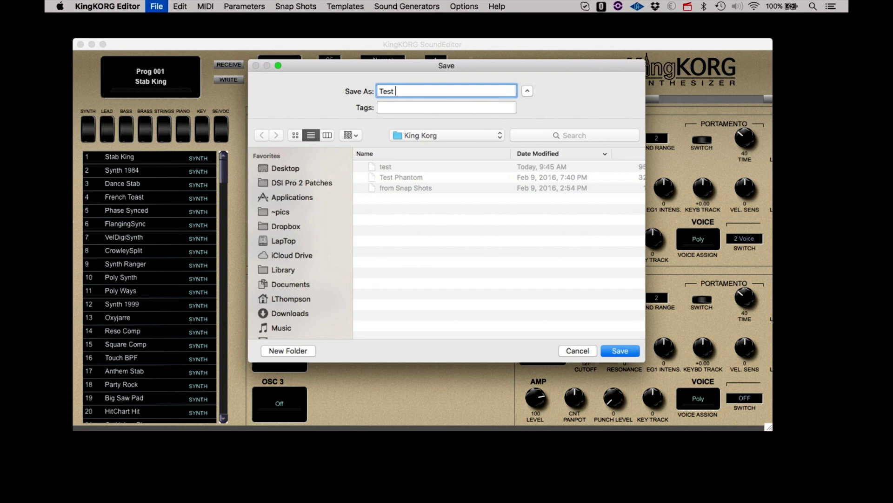
type(" 2")
key("Return")
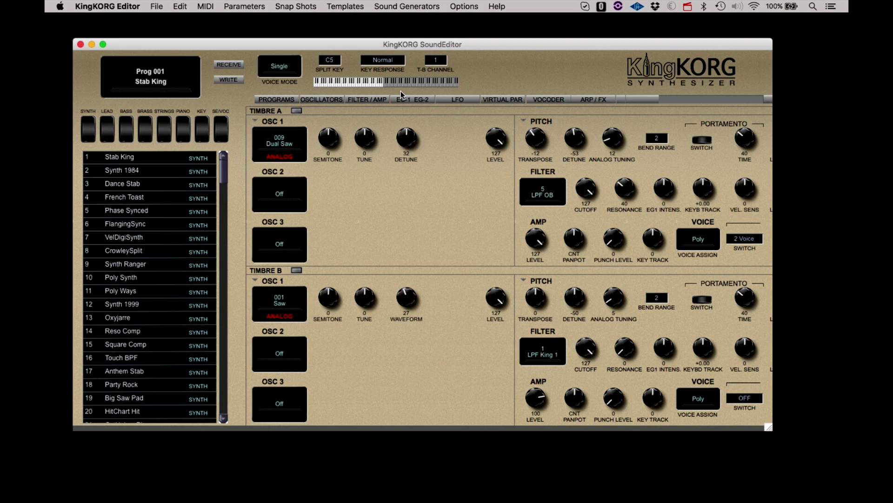
left_click(158, 8)
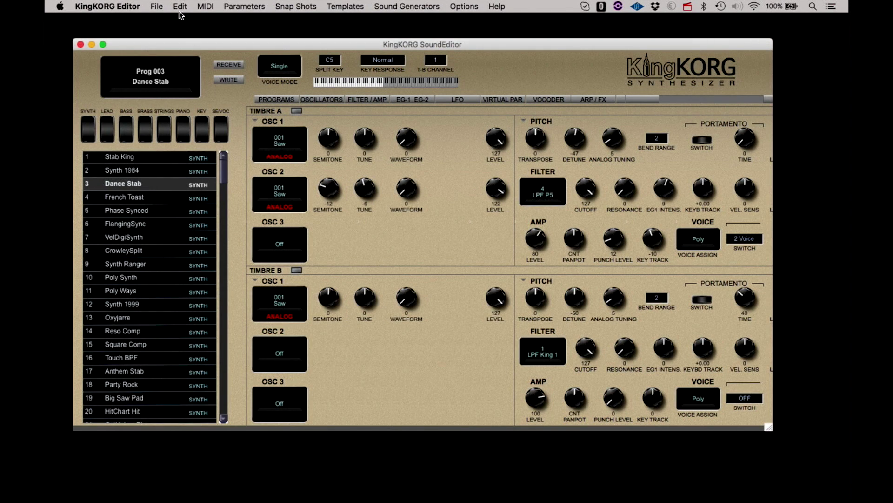
Copy the Stab King program and paste it over FrenchToast in slot 004
left_click(180, 7)
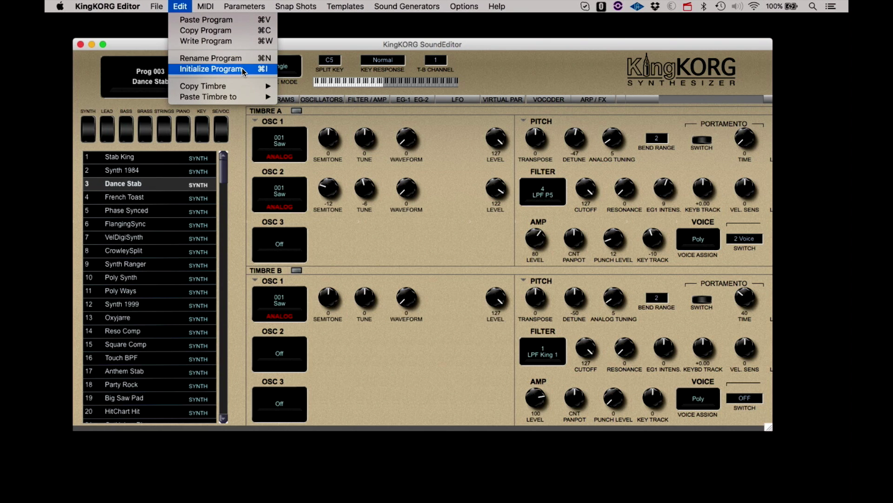
mouse_move(228, 85)
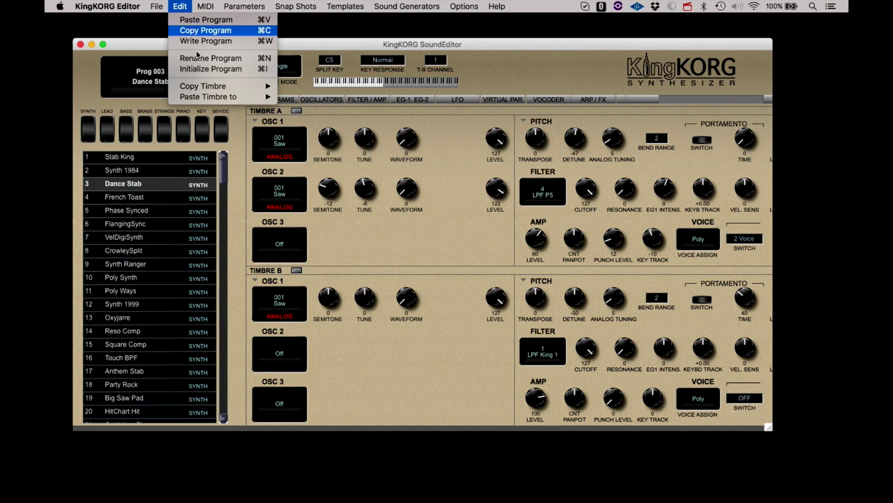
left_click(95, 77)
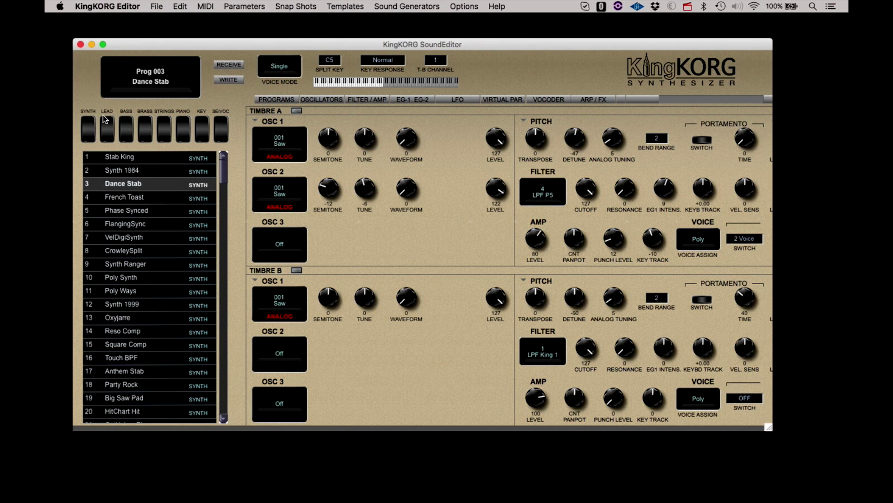
left_click(130, 158)
left_click(179, 6)
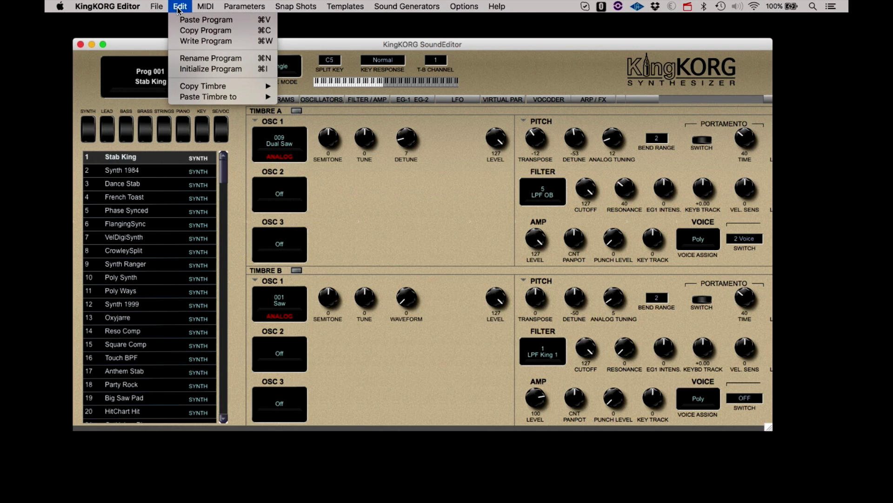
left_click(177, 27)
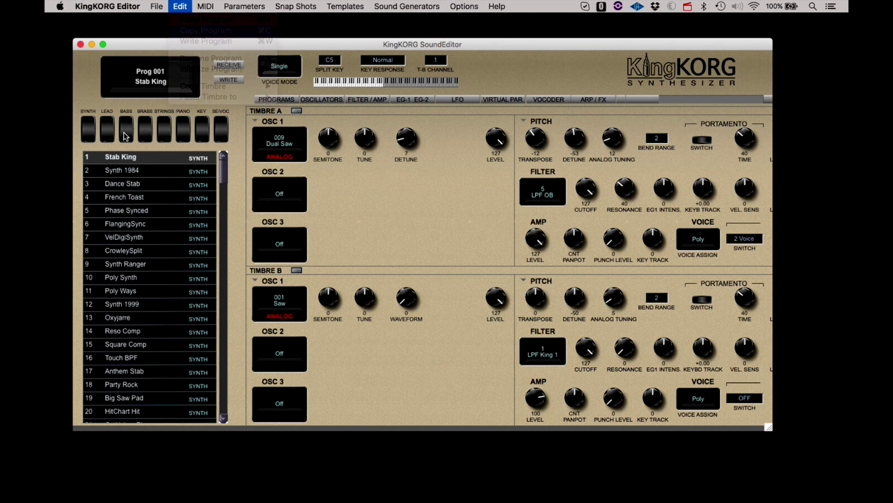
left_click(117, 197)
left_click(177, 6)
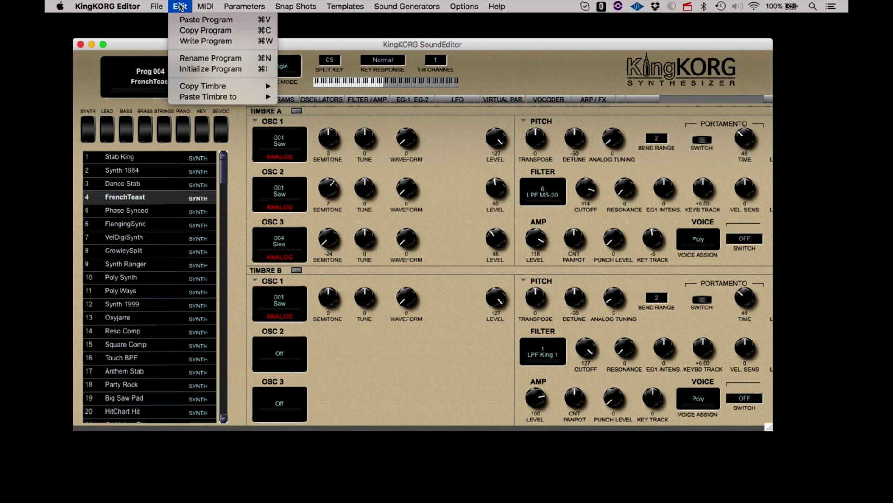
left_click(181, 16)
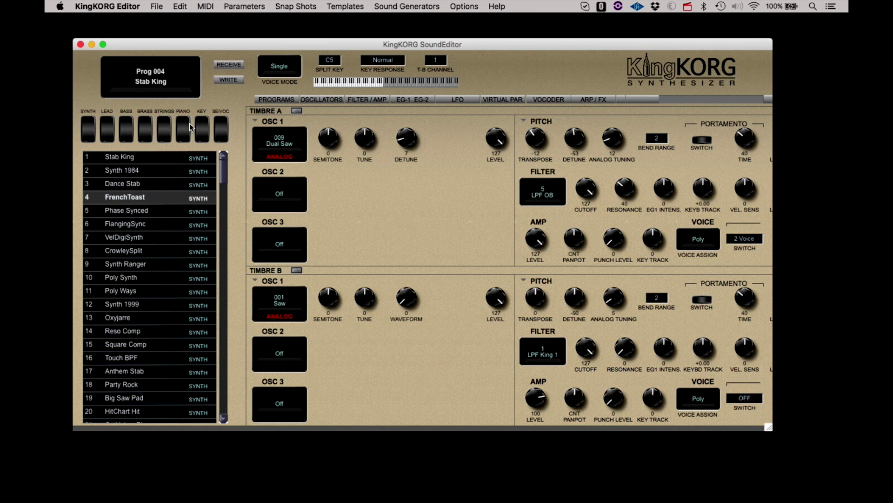
left_click(180, 6)
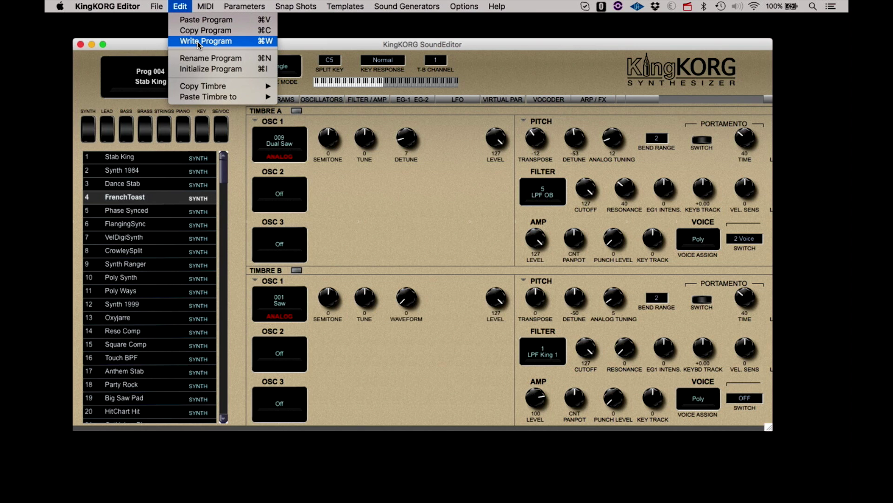
left_click(197, 41)
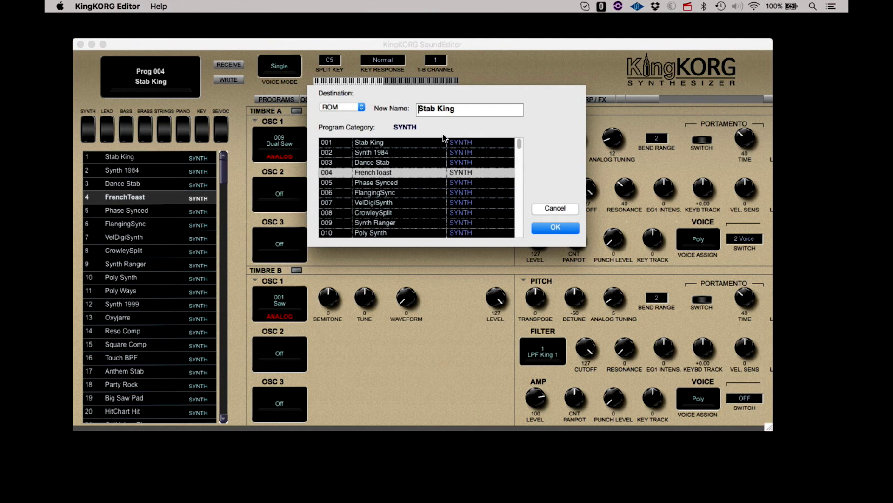
left_click(554, 207)
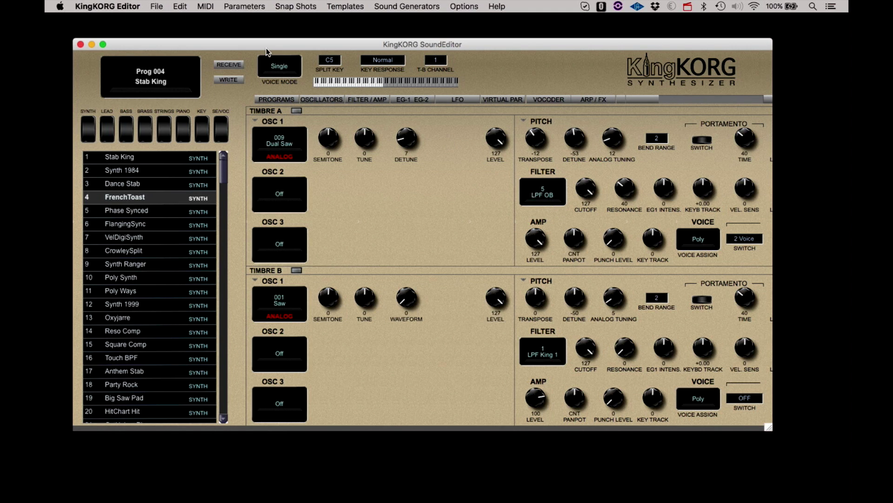
left_click(182, 10)
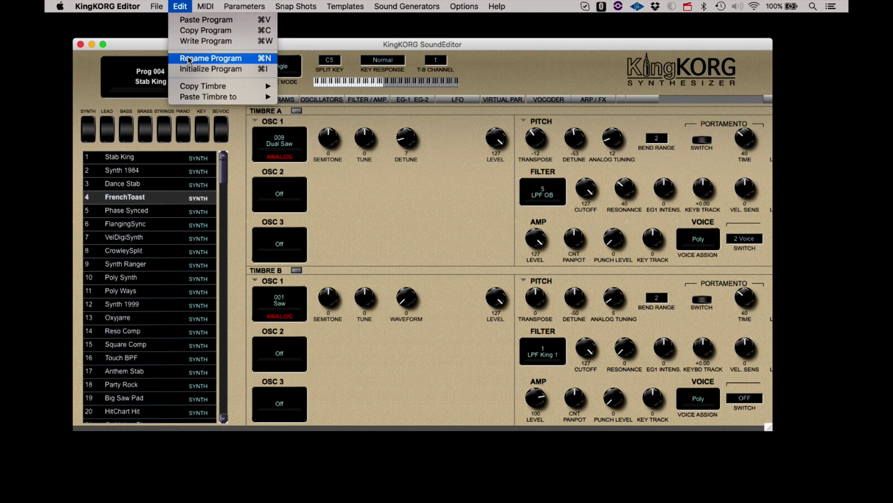
left_click(210, 58)
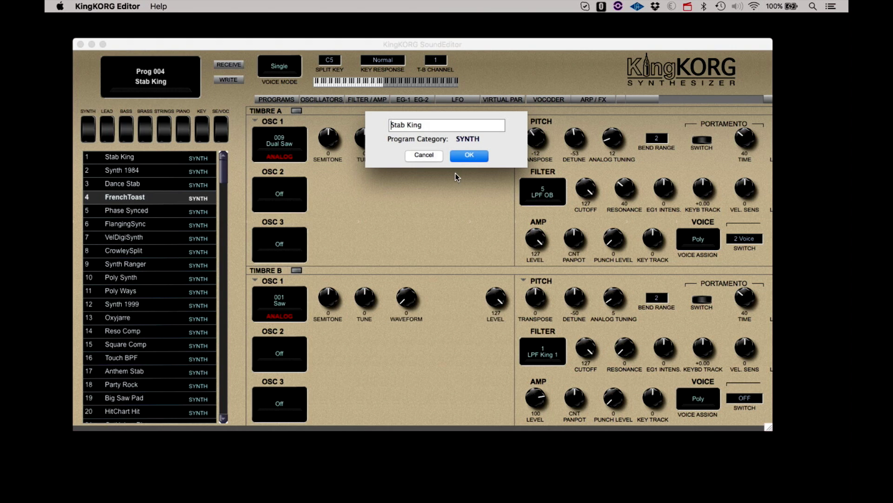
left_click(470, 138)
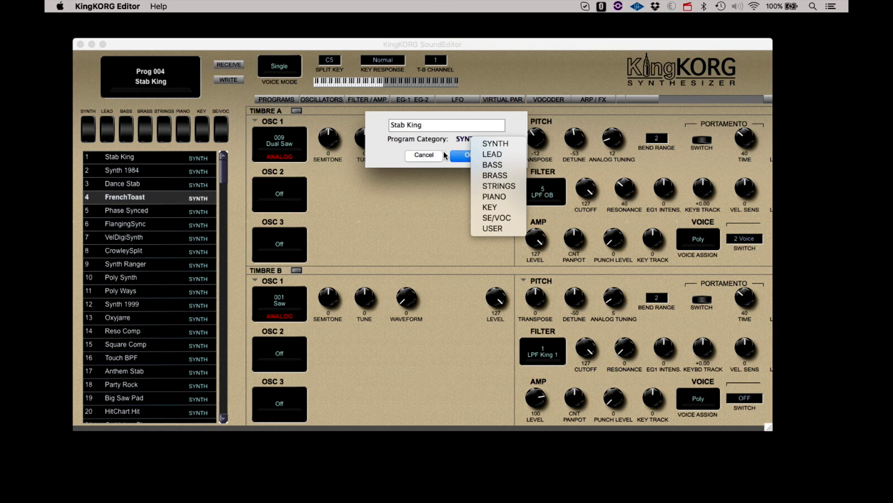
left_click(429, 155)
left_click(428, 155)
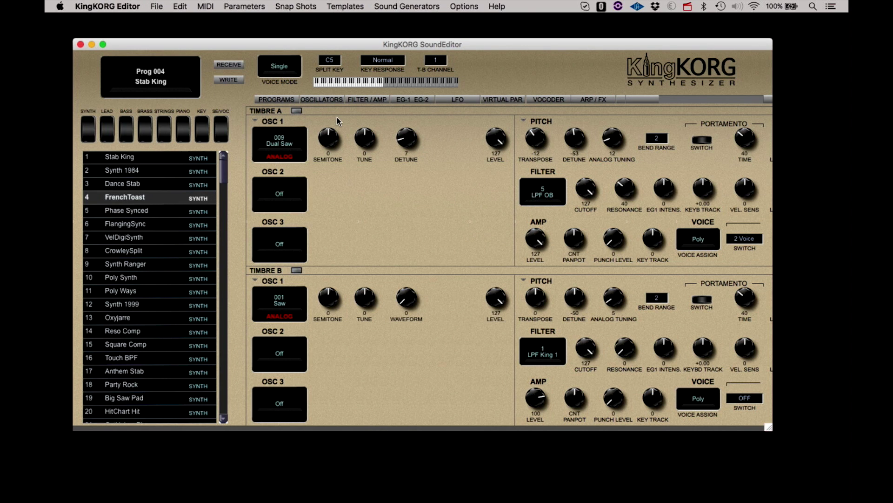
Initialize program 4, then look at the Edit menu's Copy Timbre and Paste Timbre submenus
left_click(180, 6)
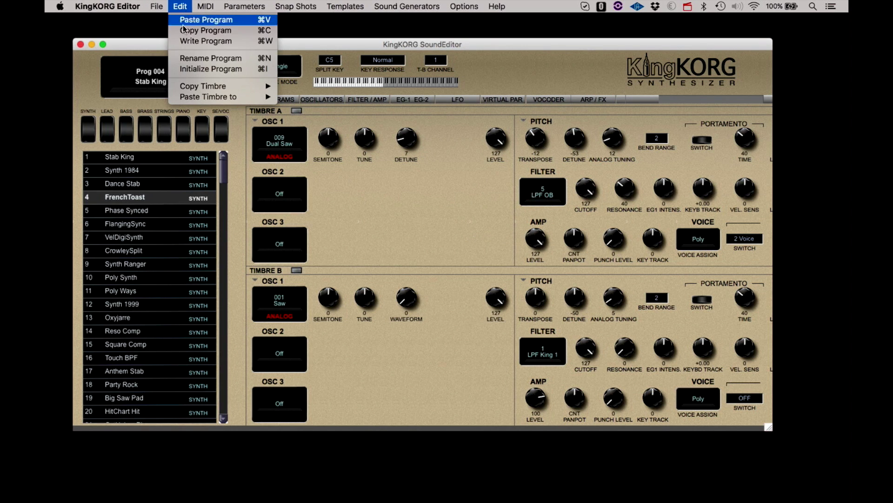
left_click(189, 69)
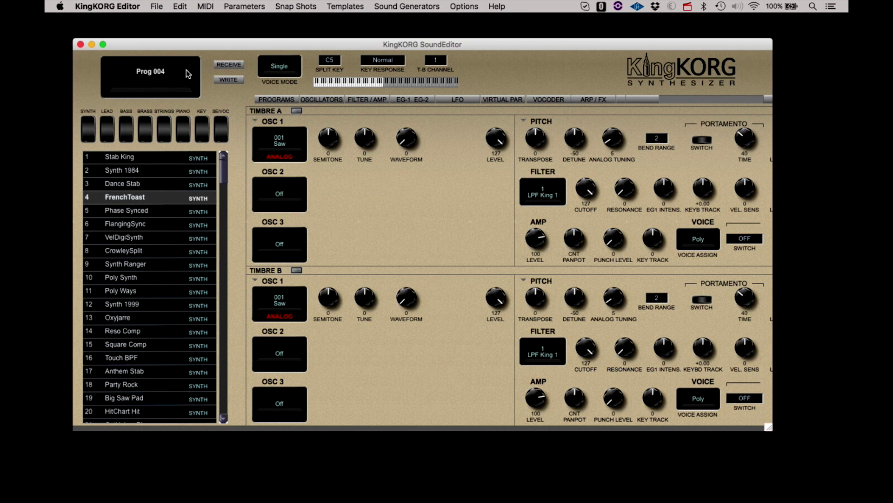
left_click(183, 10)
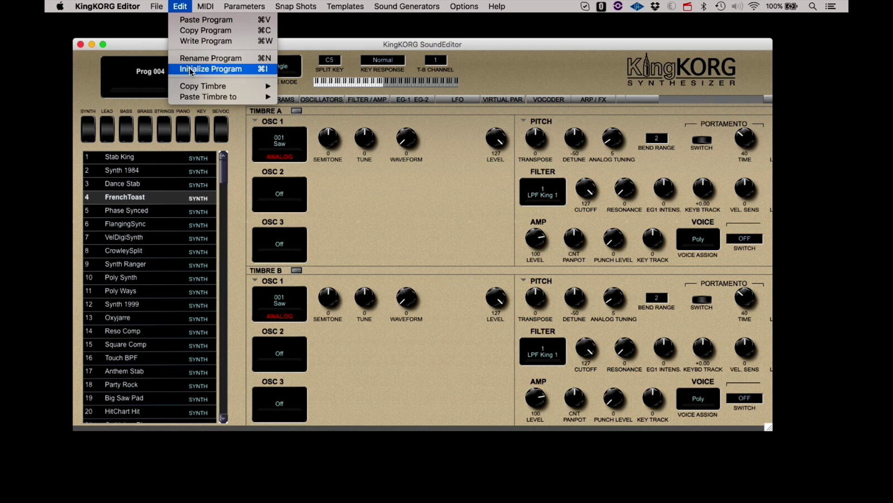
mouse_move(190, 85)
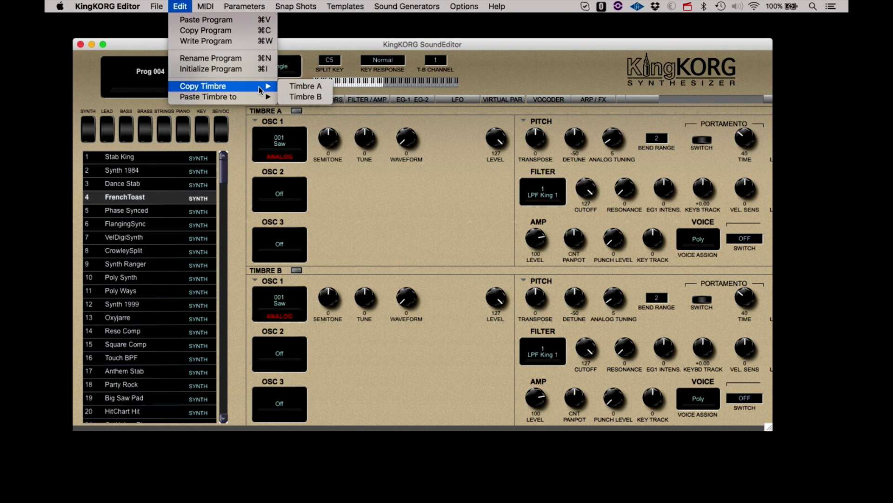
mouse_move(248, 97)
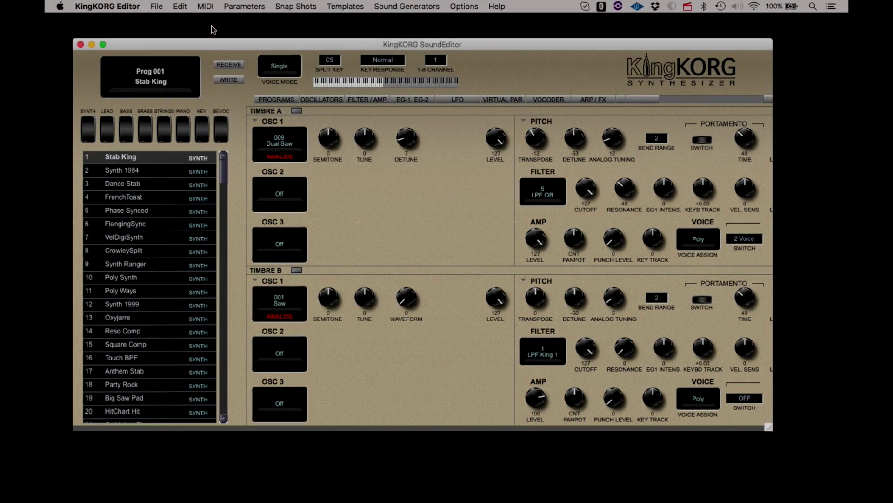
Check the MIDI port setup and close it unchanged
left_click(206, 6)
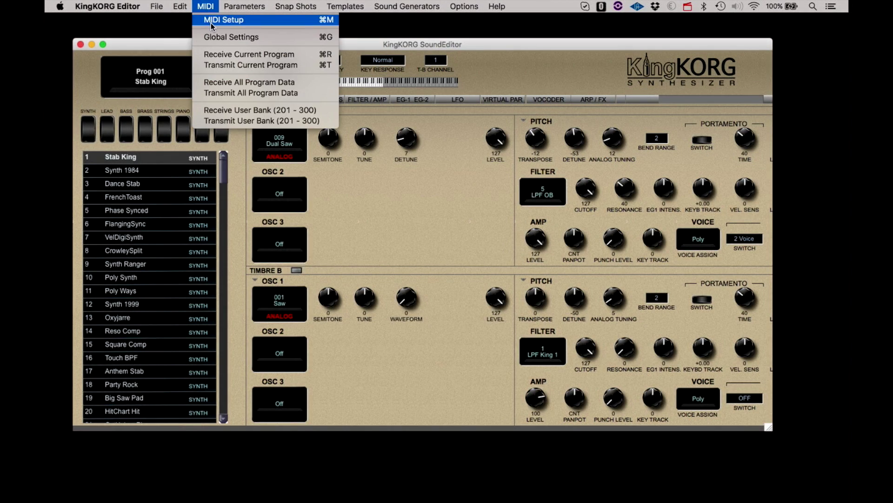
left_click(211, 22)
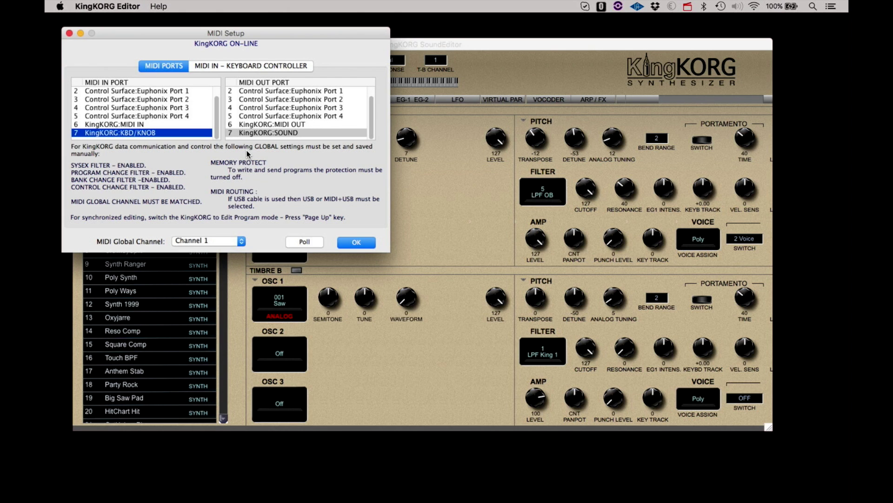
left_click(350, 243)
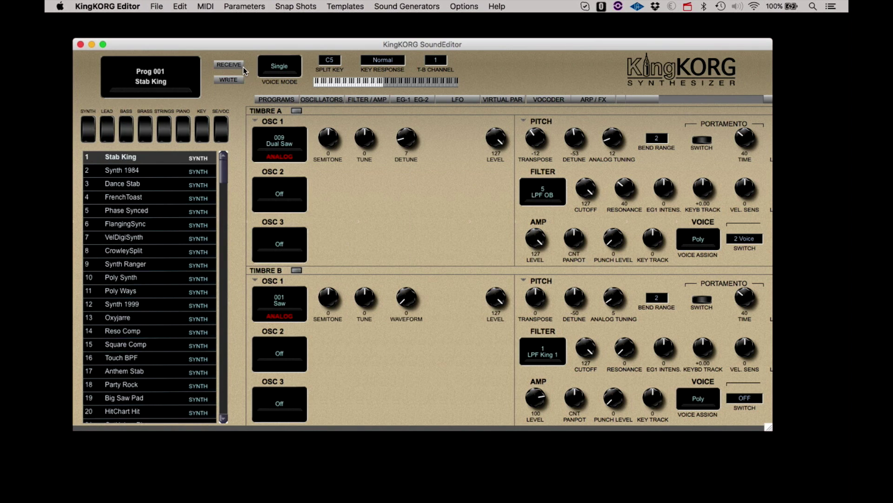
Open Global Settings and view its CC map, Favorites and User Key Tune pages, then close it
left_click(205, 7)
left_click(209, 36)
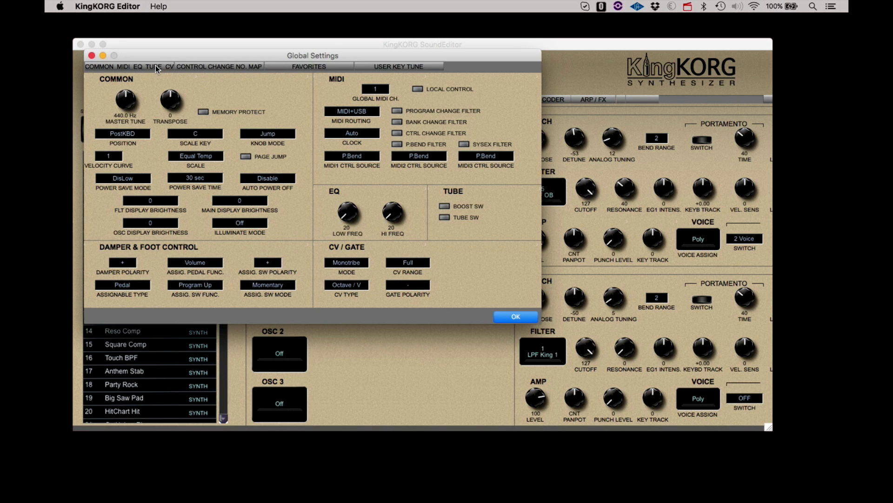
left_click(200, 68)
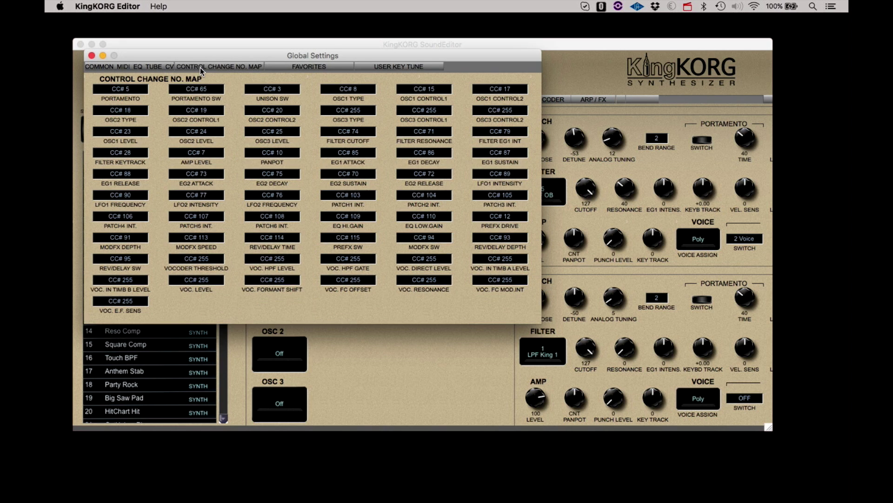
left_click(296, 68)
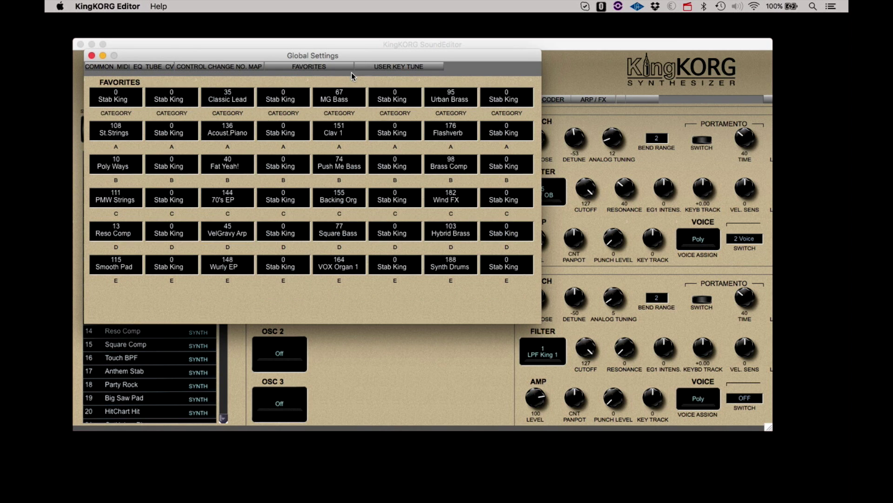
left_click(390, 67)
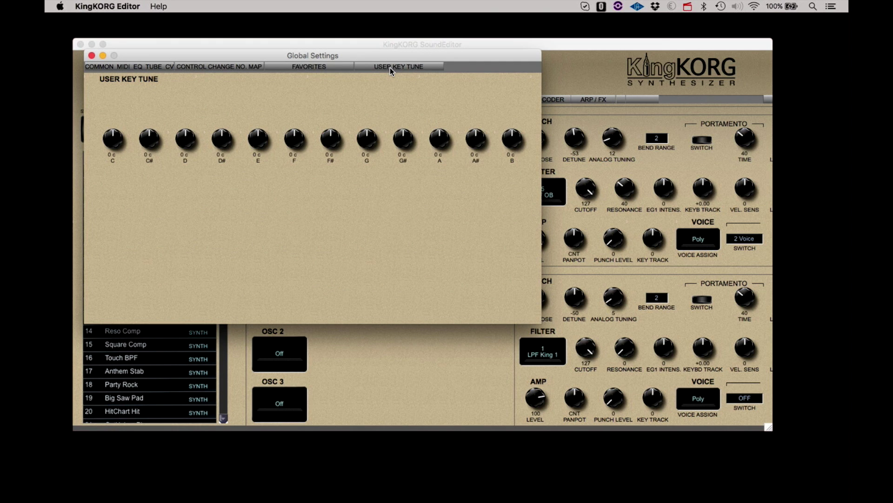
left_click(91, 56)
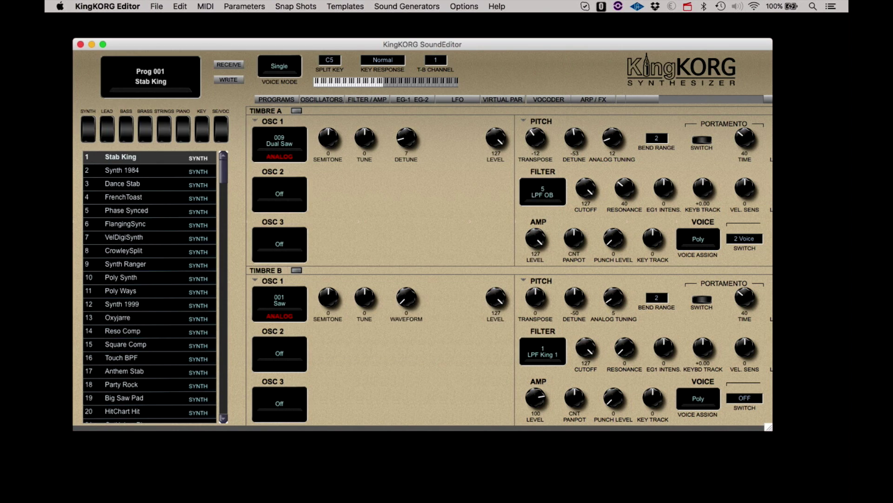
Receive the current program from the KingKORG keyboard over MIDI
left_click(205, 7)
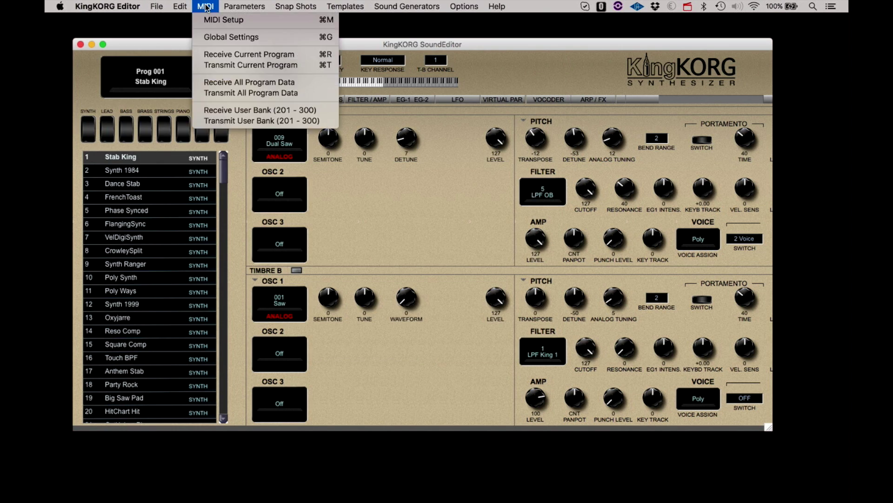
left_click(215, 54)
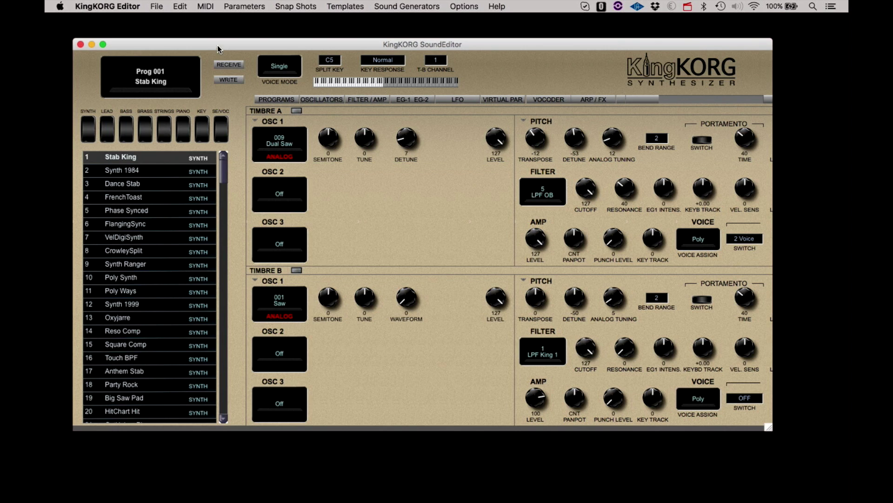
left_click(208, 10)
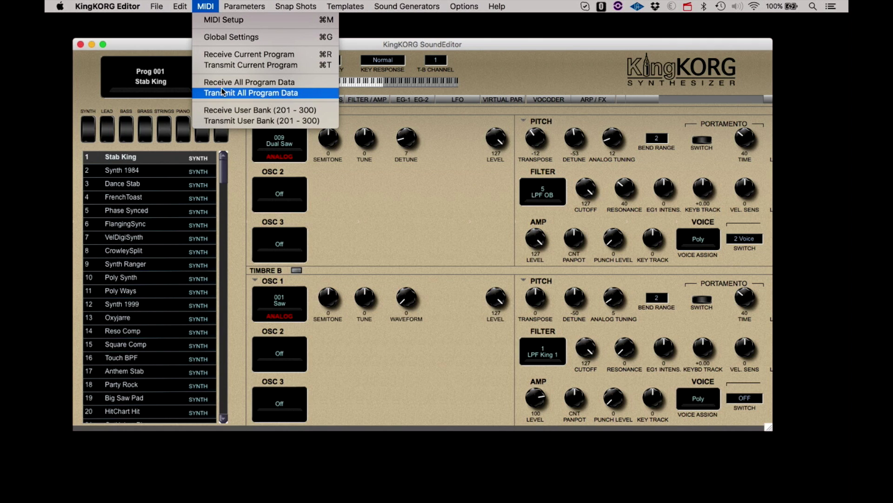
Start Receive All Program Data and cancel the transfer with Close
left_click(222, 87)
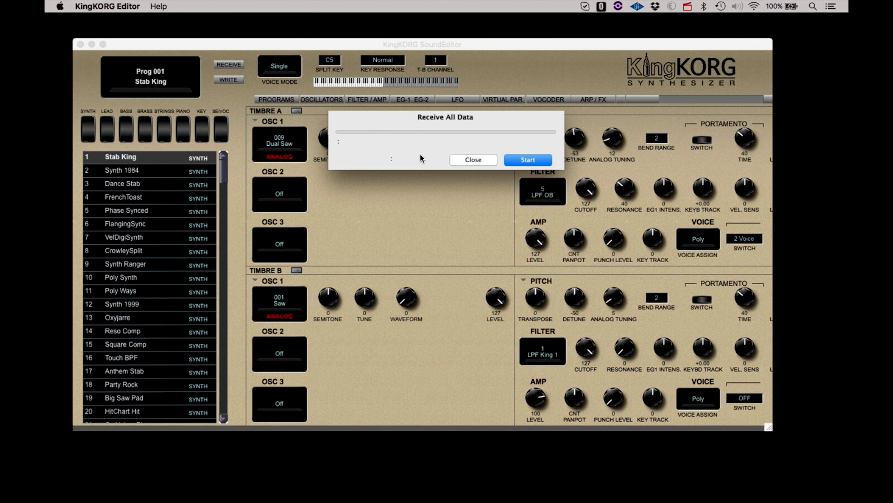
left_click(482, 159)
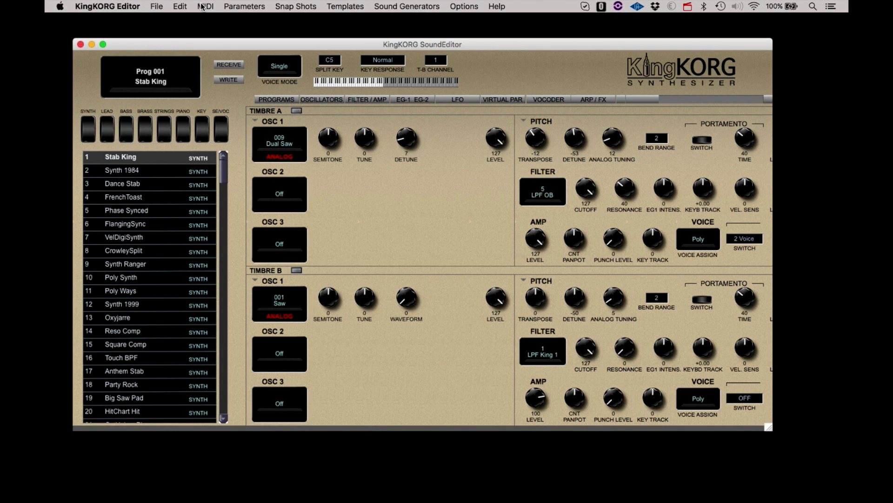
left_click(203, 7)
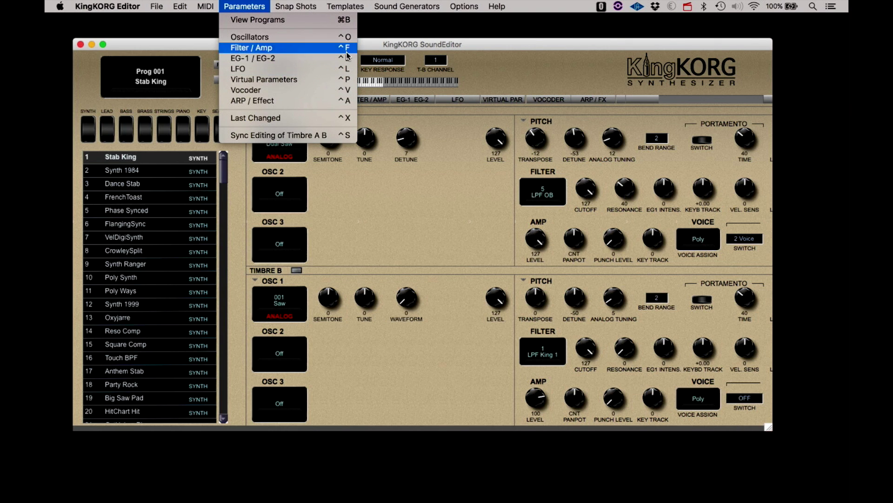
left_click(436, 122)
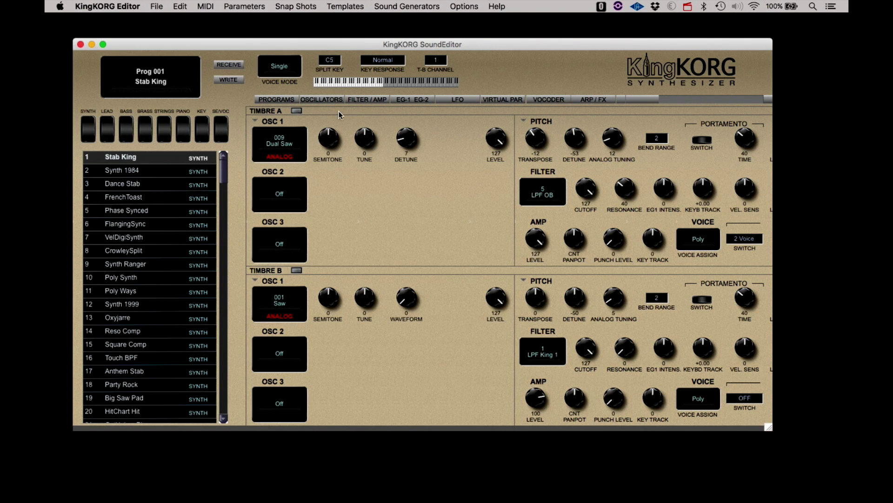
left_click(315, 98)
left_click(361, 101)
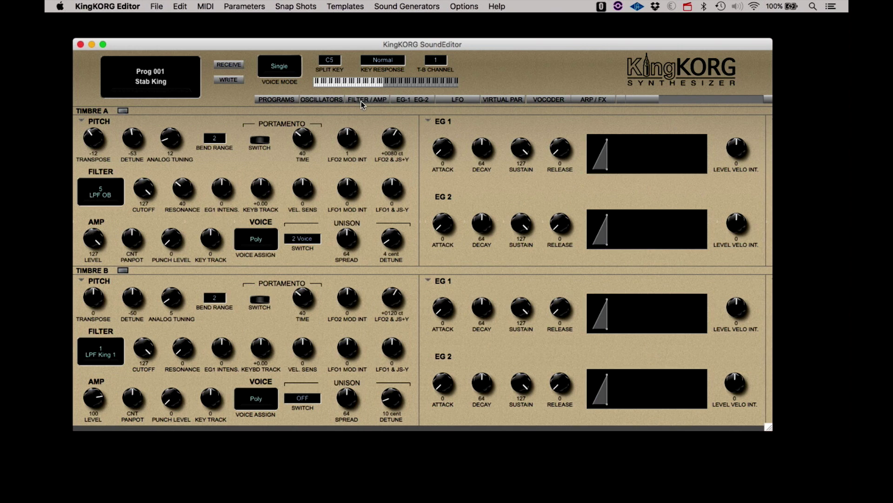
left_click(398, 99)
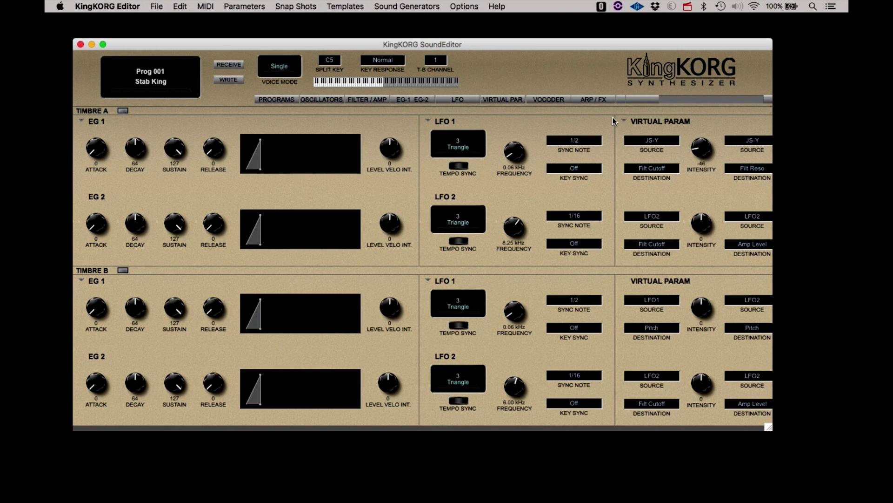
left_click_drag(653, 101, 666, 99)
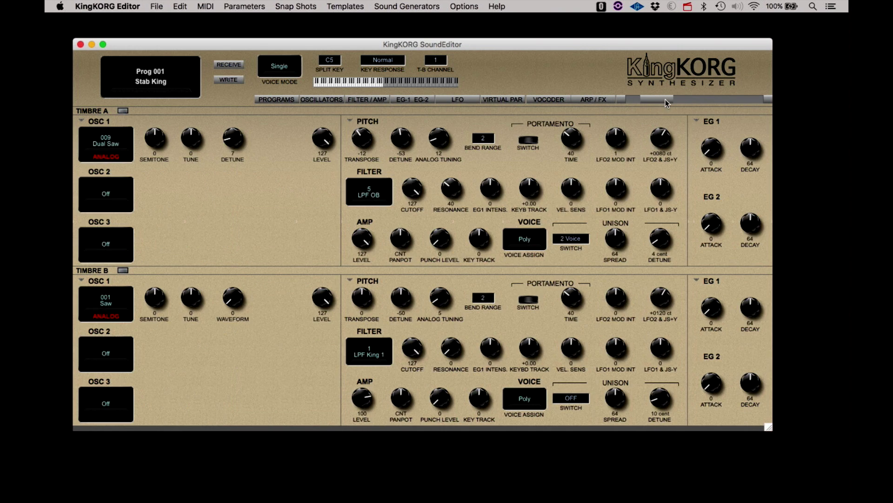
left_click(638, 102)
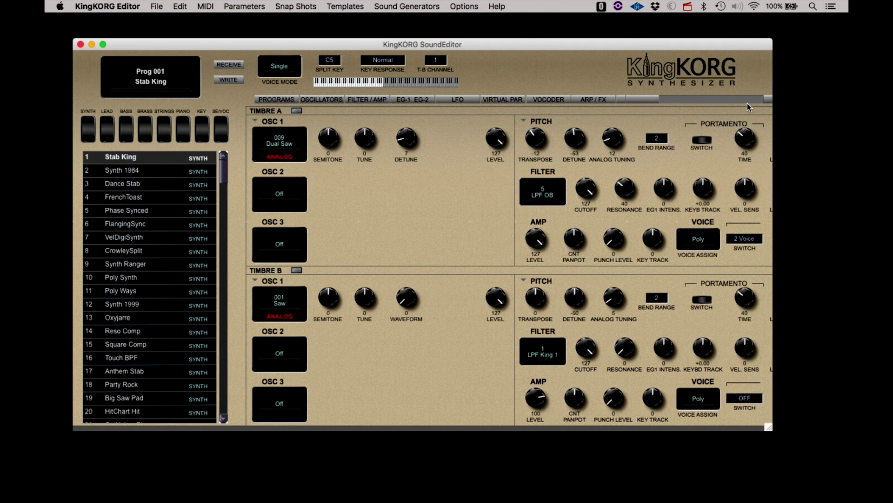
left_click(766, 99)
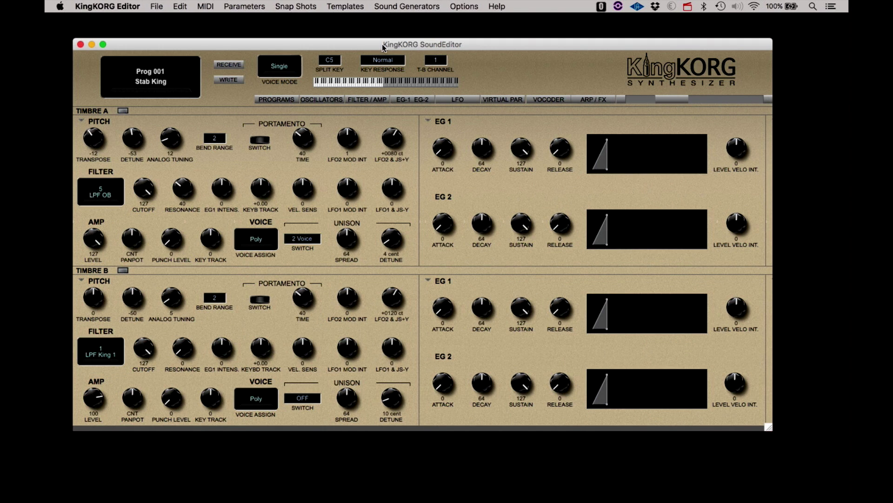
left_click(246, 7)
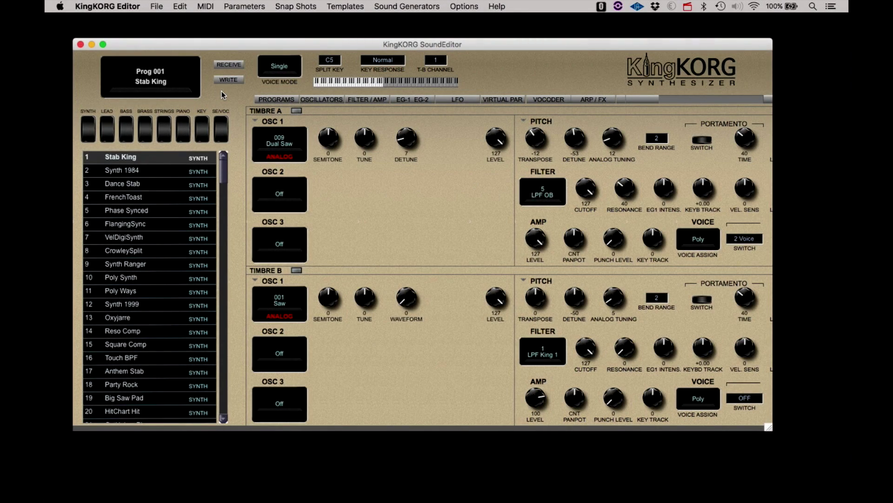
Add a snapshot of Stab King from the Snap Shots menu
left_click(292, 9)
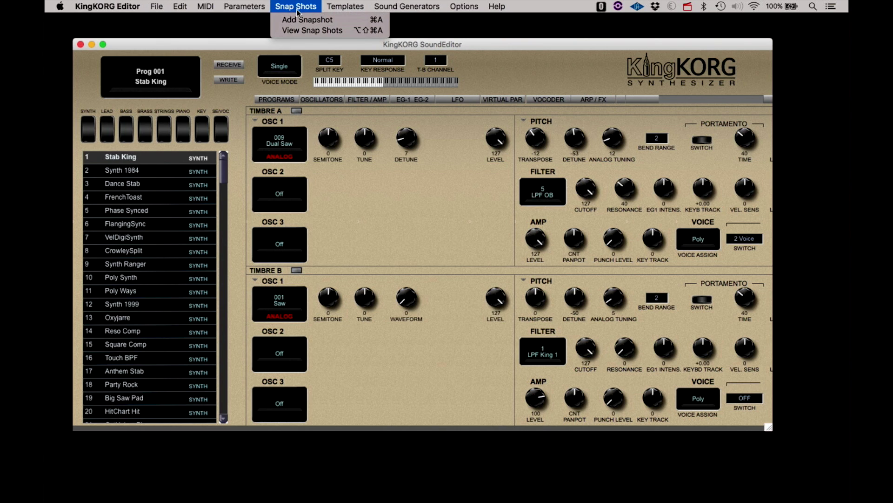
left_click(307, 31)
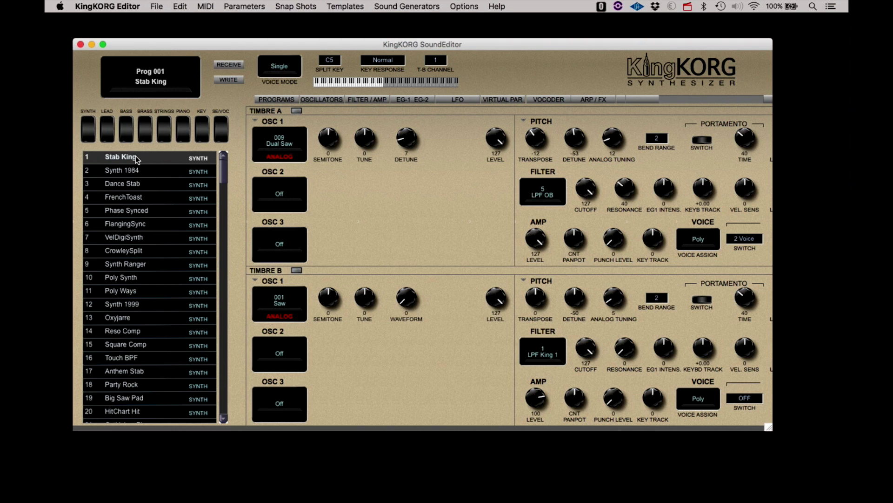
left_click(300, 7)
left_click(298, 19)
View the snapshot list and send the second Stab King snapshot to the synth
left_click(297, 7)
left_click(298, 30)
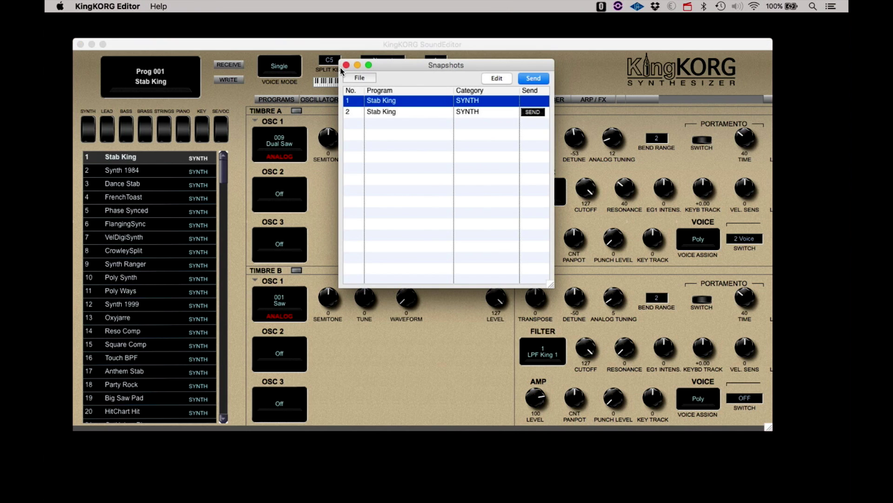
left_click(533, 112)
left_click(362, 77)
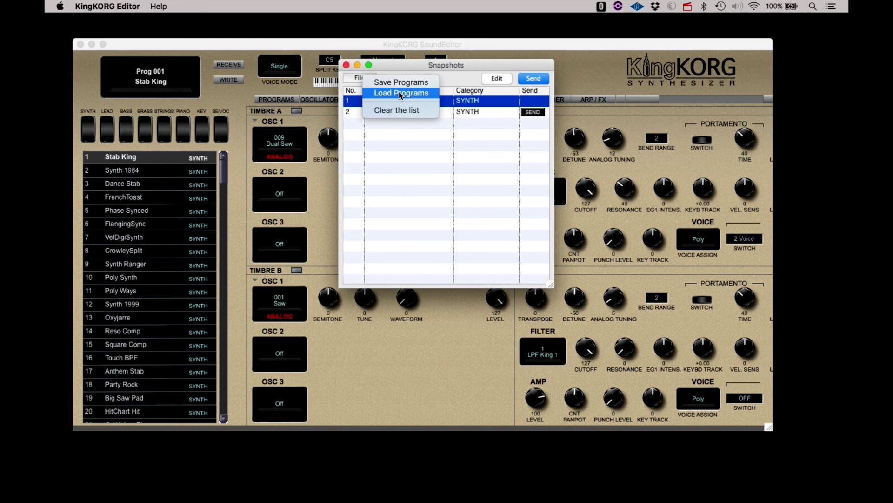
left_click(402, 133)
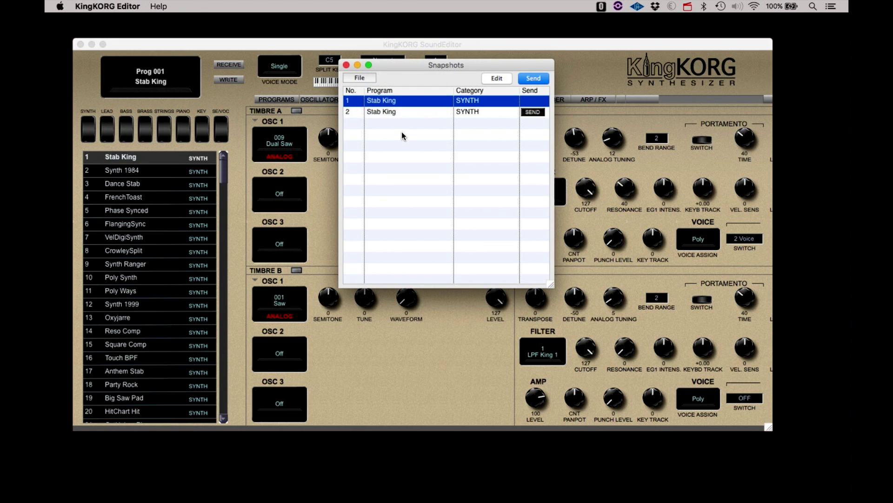
Close the Snapshots window, leaving program 137 Acoust.Piano loaded in the editor
left_click(347, 65)
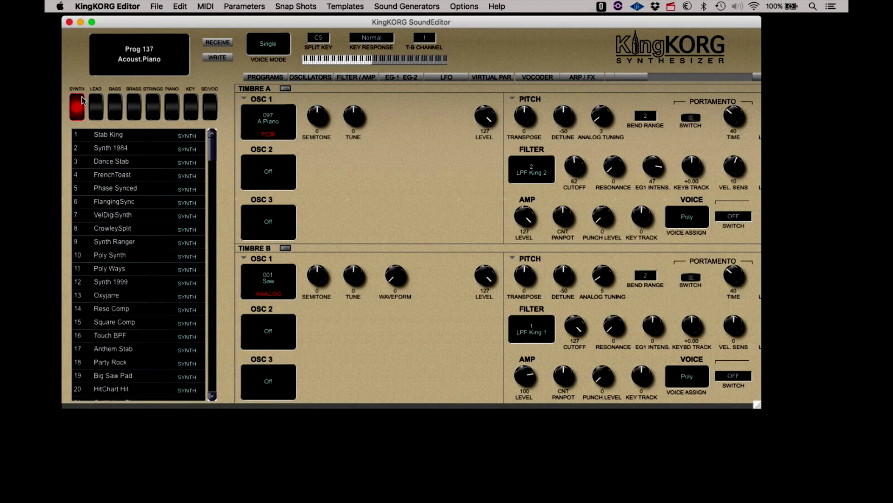
Glance at the Templates menu without choosing, then load the FrenchToast program
left_click(342, 7)
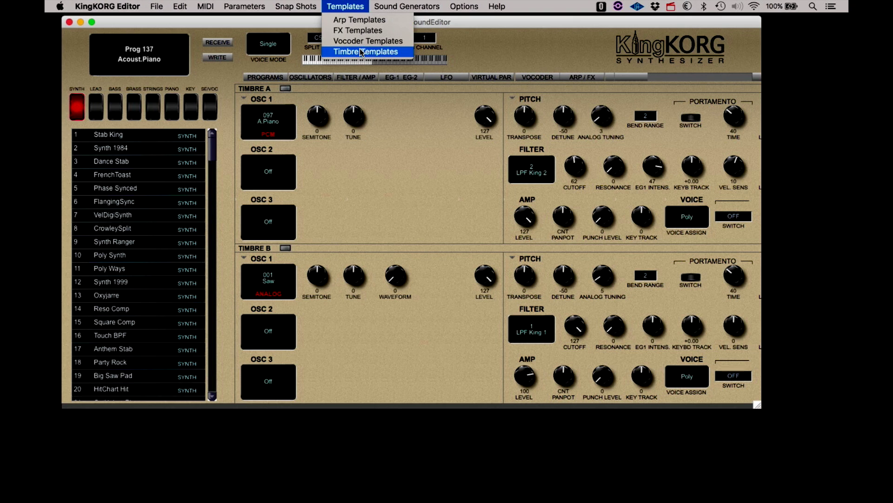
left_click(303, 24)
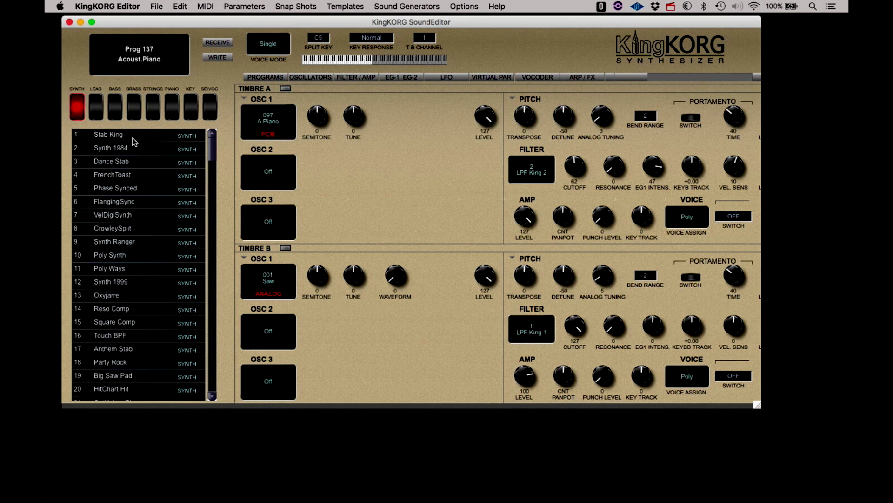
left_click(116, 176)
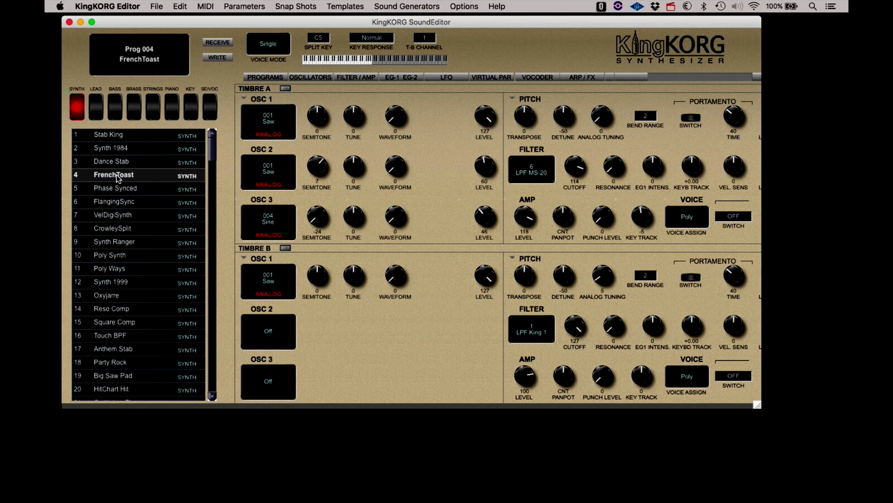
Filter the list to PIANO, load Acoust.Piano, then list the SYNTH category programs
left_click(169, 115)
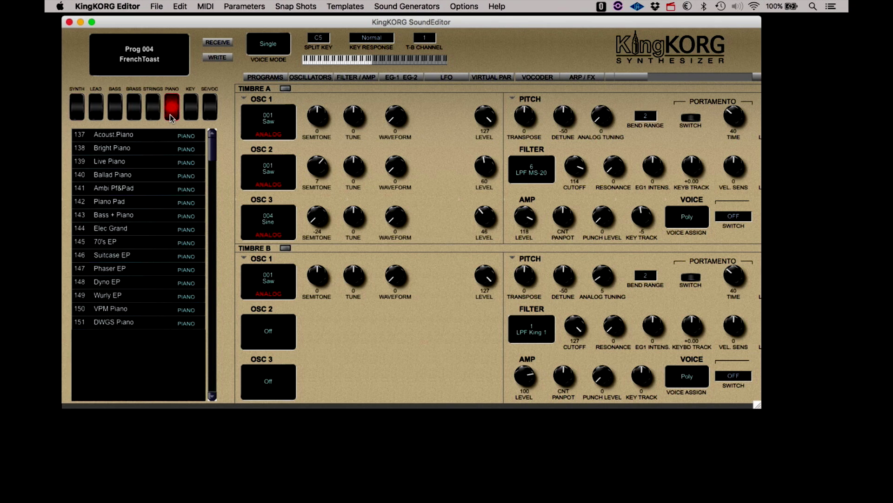
left_click(134, 137)
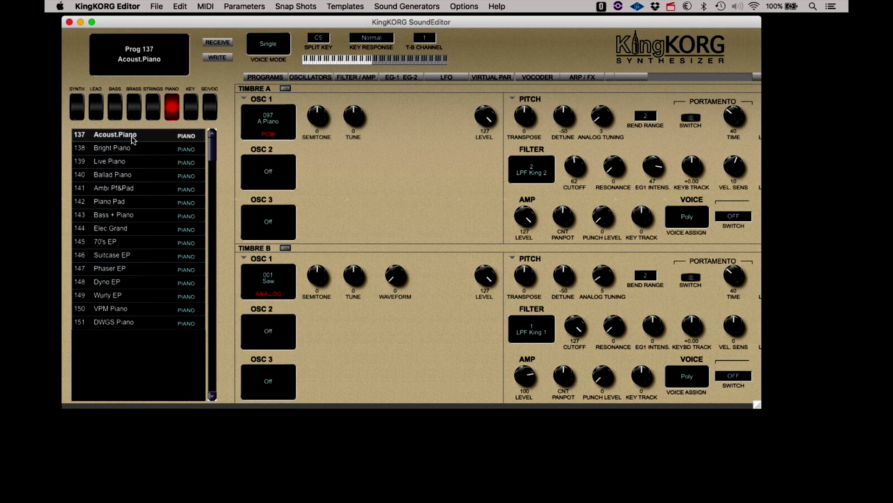
left_click(77, 107)
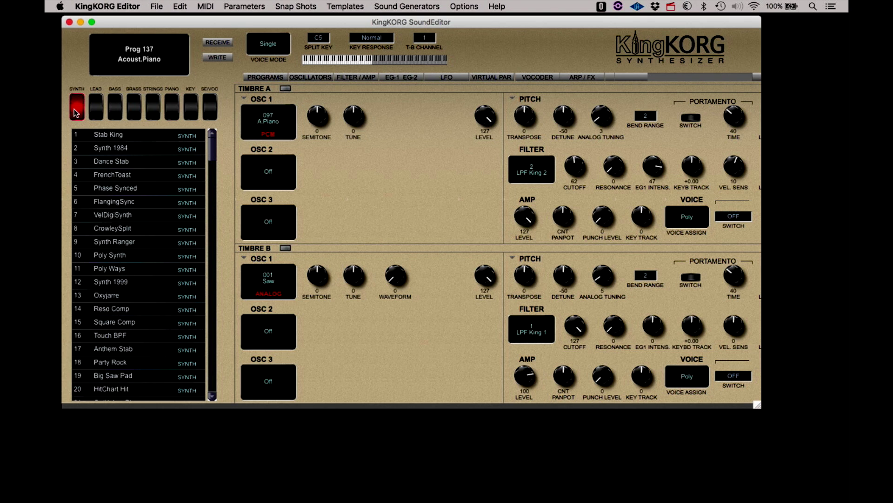
Open Arp Templates and load templates from programs 001-099, 101-199 and 201-299
left_click(345, 6)
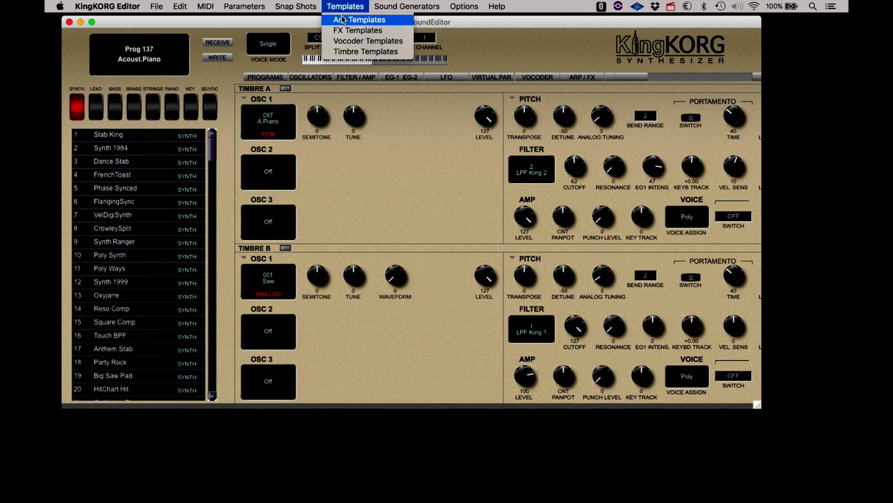
left_click(343, 20)
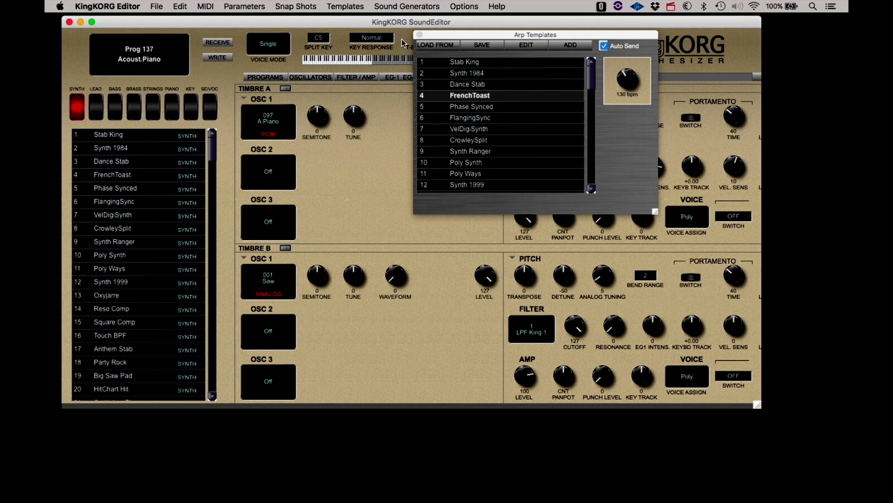
left_click(426, 44)
left_click(438, 72)
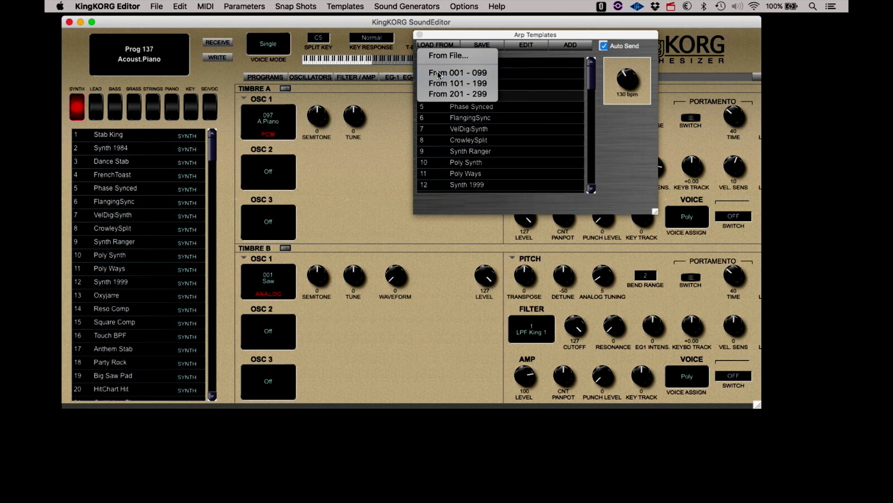
left_click(434, 45)
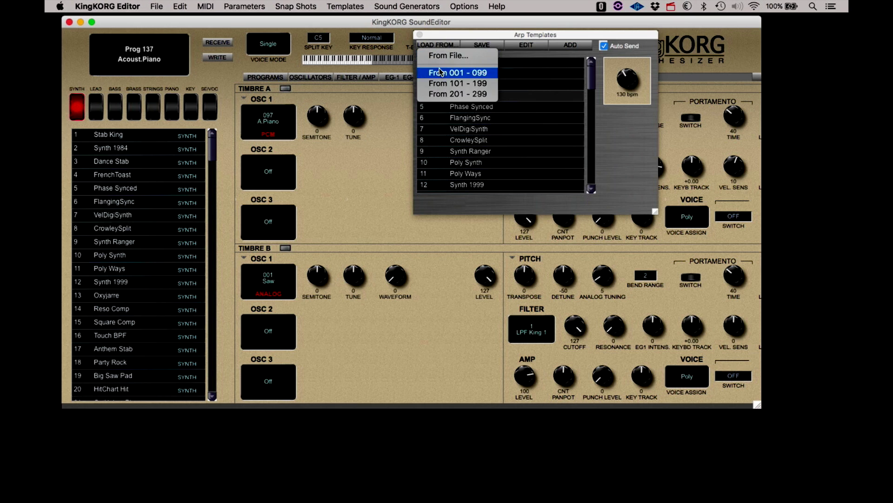
left_click(441, 86)
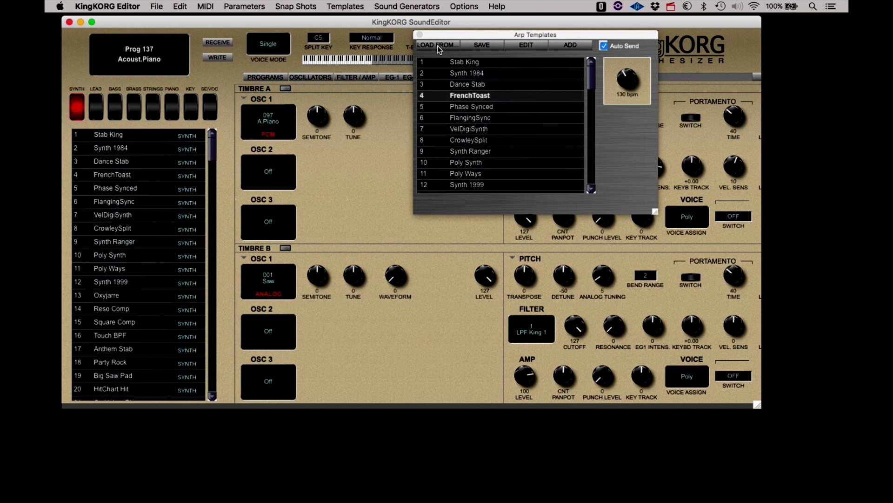
left_click(438, 46)
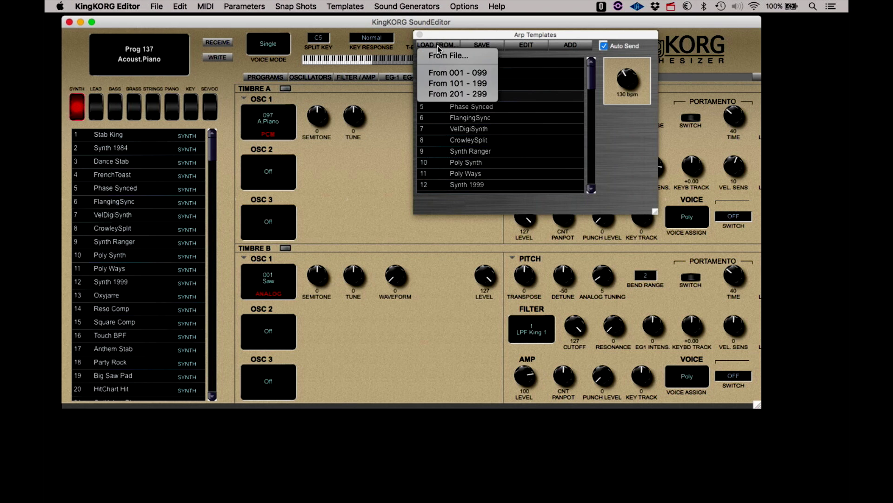
left_click(450, 95)
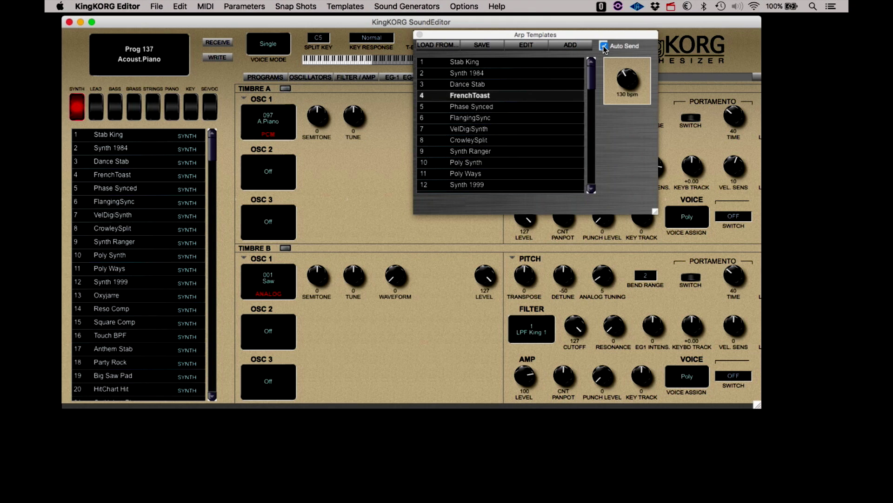
Select the FrenchToast program and apply the Acoust.Piano arpeggio template to it
left_click(111, 175)
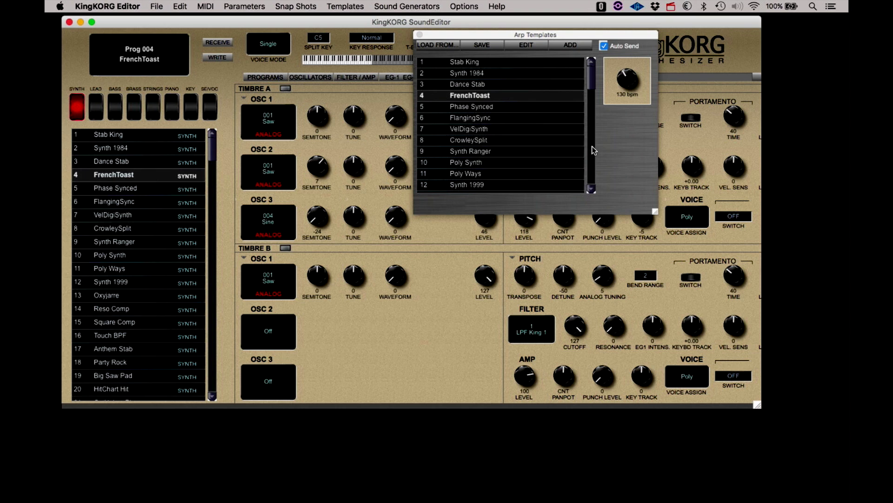
left_click(591, 109)
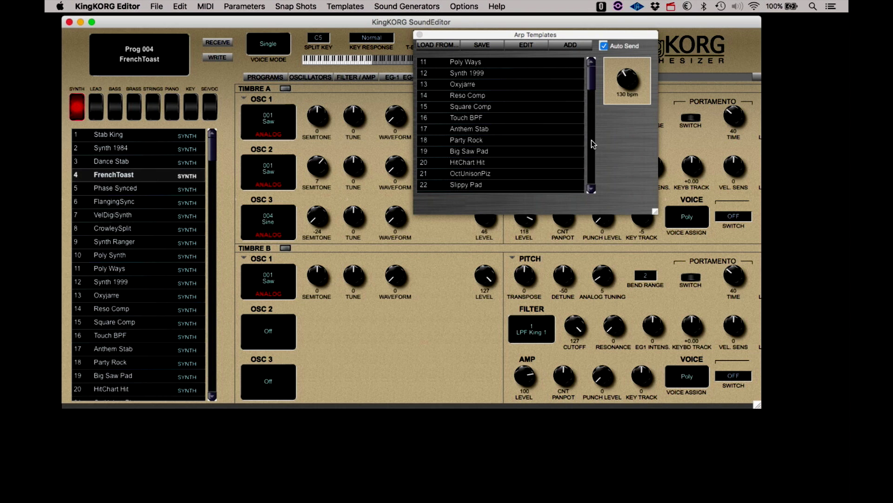
left_click_drag(590, 141, 591, 141)
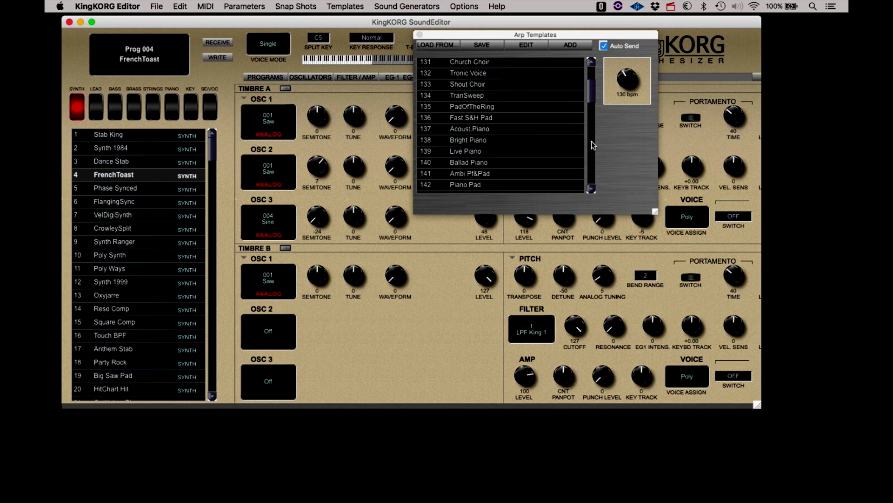
left_click(471, 128)
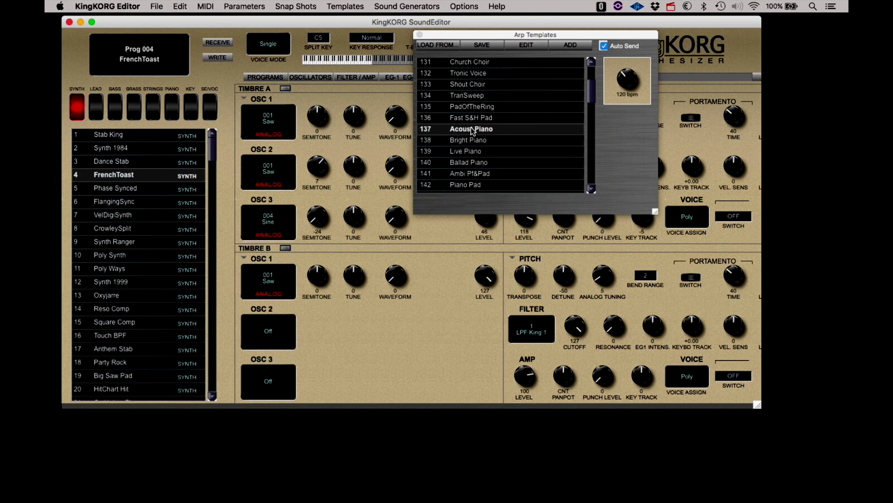
Select Acoust.Piano under PIANO, apply the FrenchToast arp template, and close Arp Templates
left_click(171, 109)
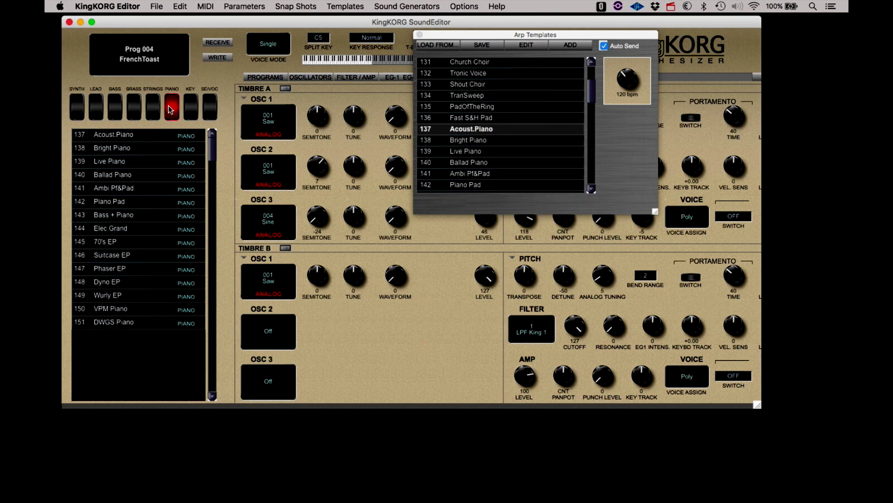
left_click(134, 135)
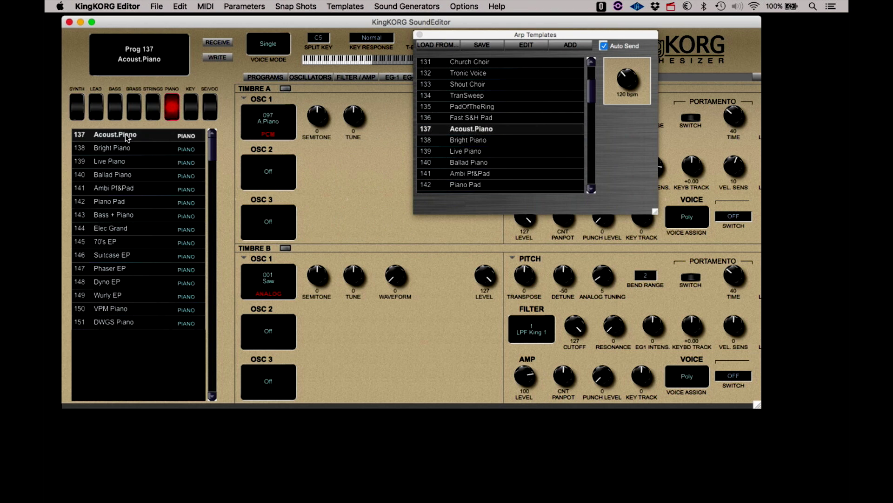
left_click(588, 96)
left_click(593, 75)
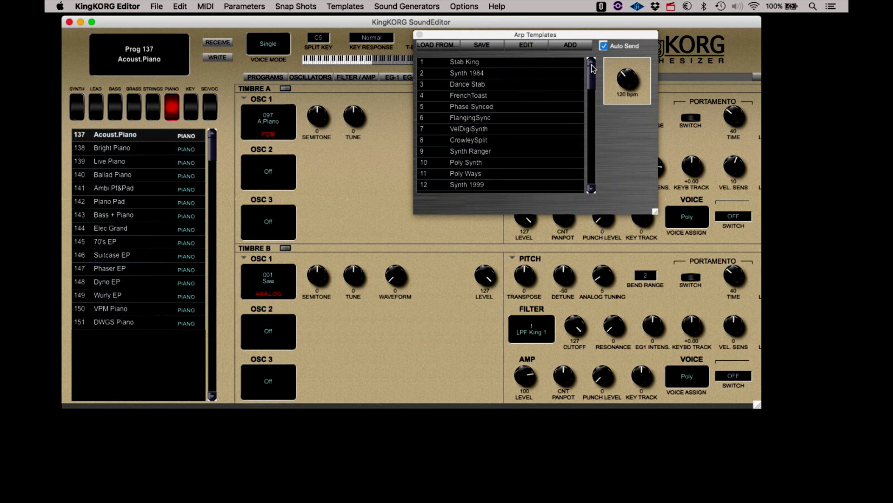
left_click(484, 97)
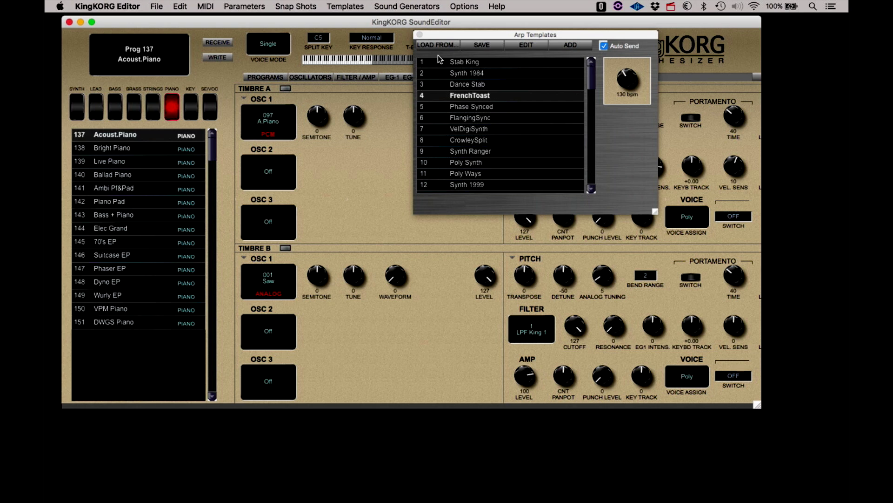
left_click(420, 35)
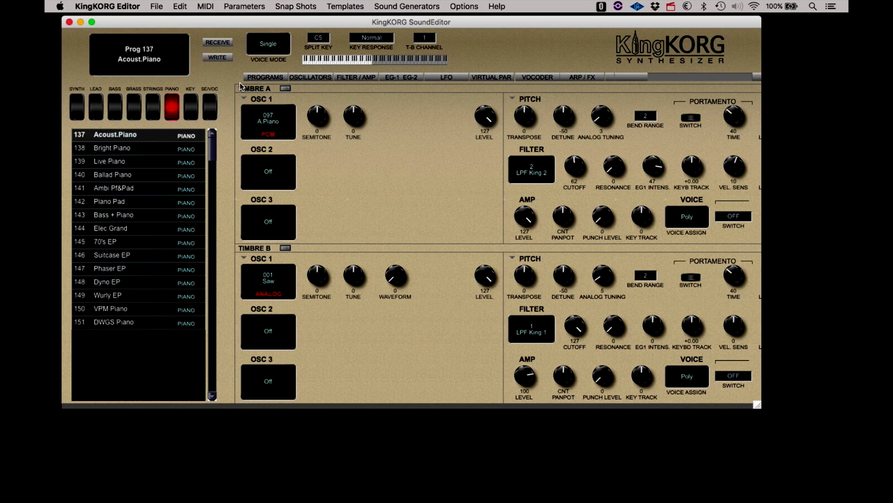
Return to the SYNTH programs, reloading 001 Stab King, and dismiss the Sound Generators menu unused
left_click(77, 107)
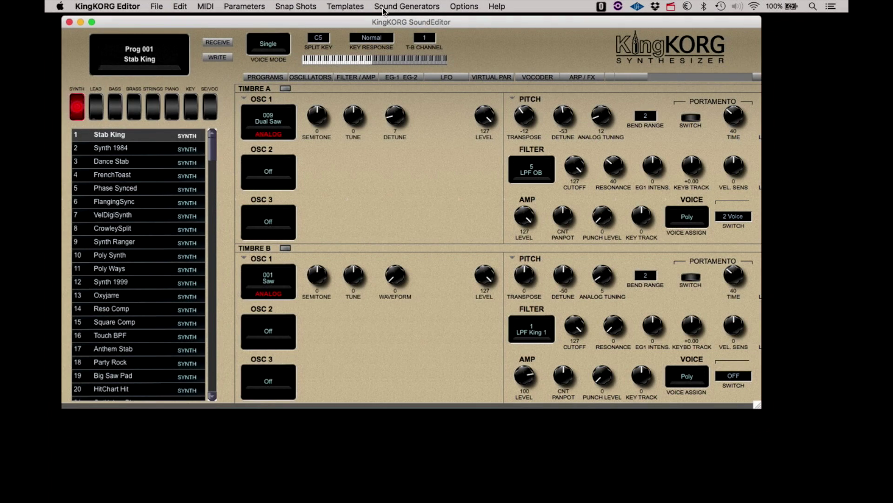
left_click(384, 9)
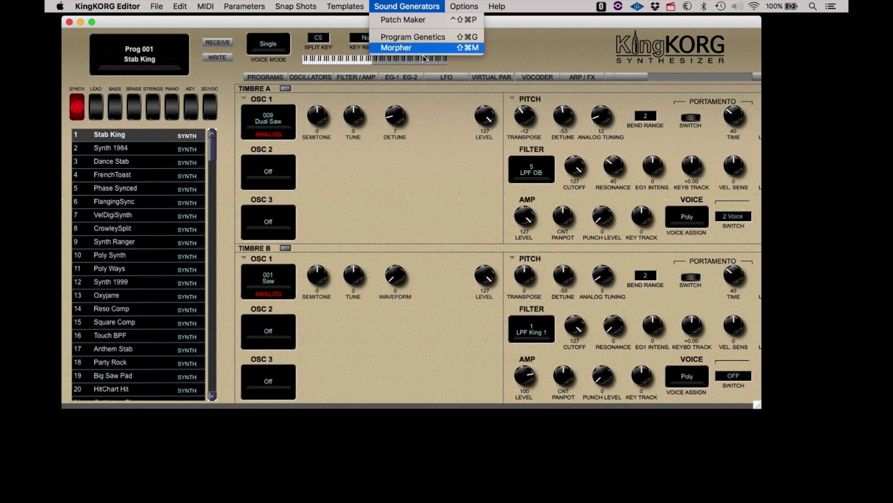
left_click(441, 105)
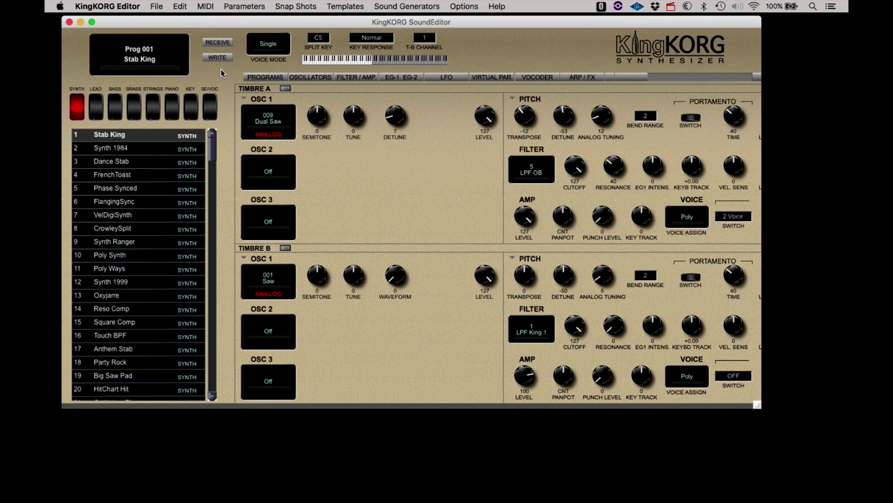
Try full-screen view, exit with Esc, then open the V-Piano keyboard (channel 1, velocity 100)
left_click(463, 6)
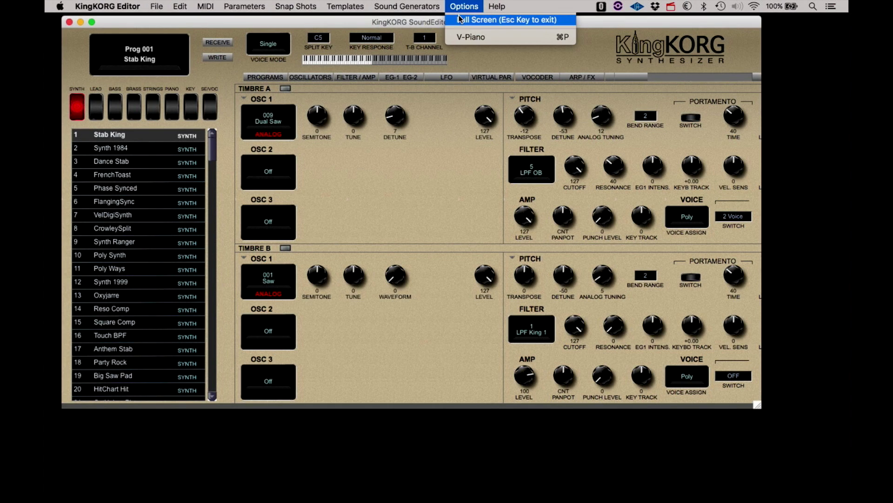
left_click(461, 20)
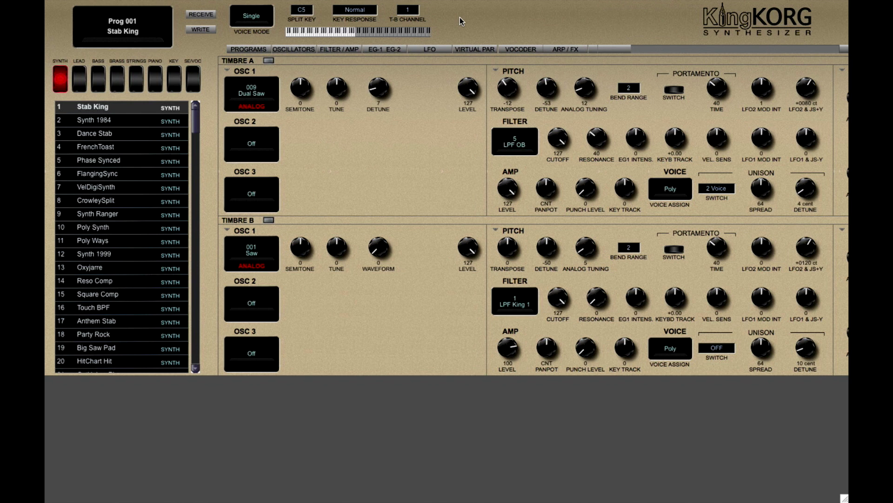
key("Escape")
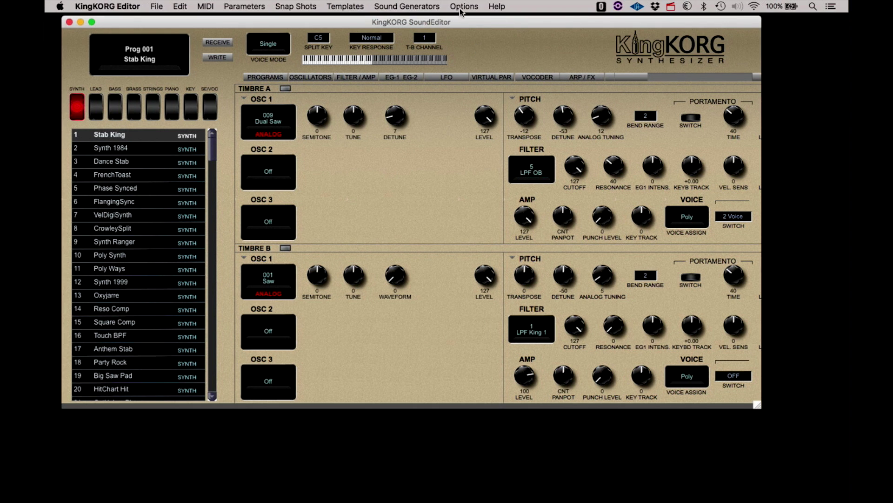
left_click(459, 7)
left_click(460, 34)
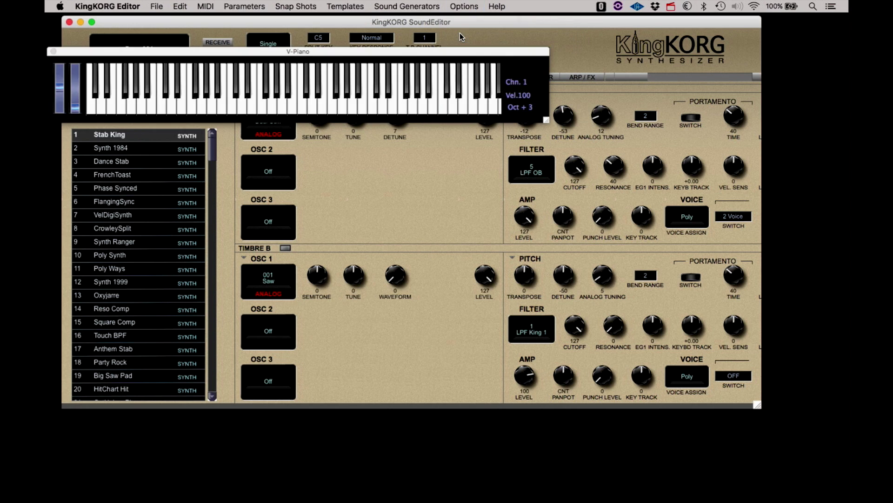